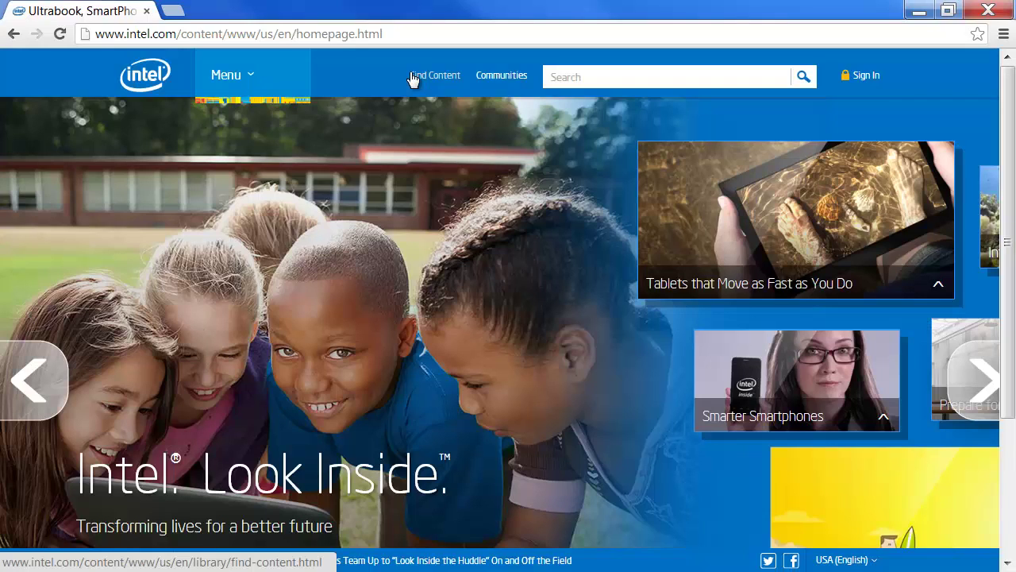
# - Navigate Menu > Audiences > Embedded Developers > Design Resources to the Embedded Board Planner page
pyautogui.click(262, 78)
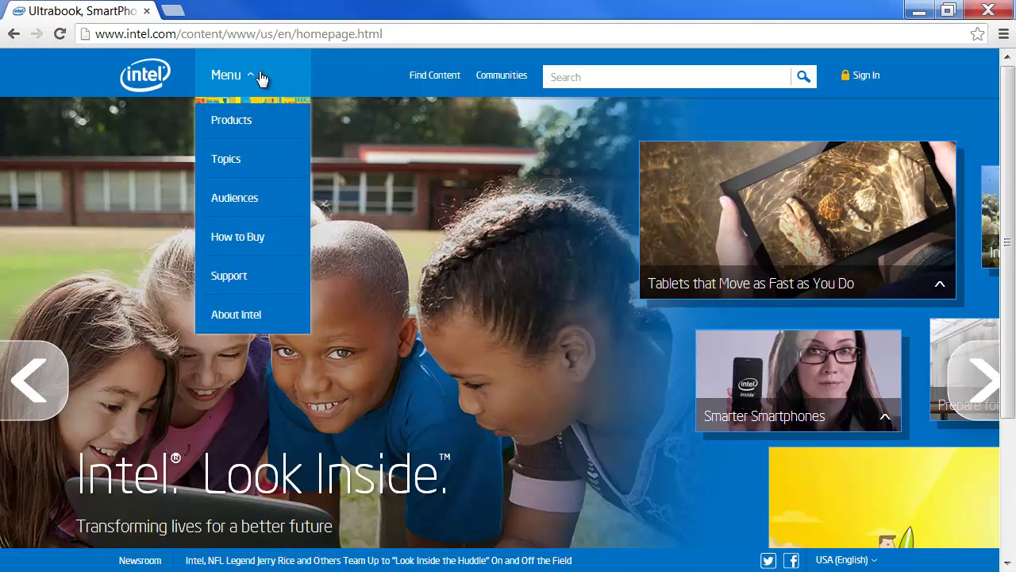
pyautogui.click(256, 197)
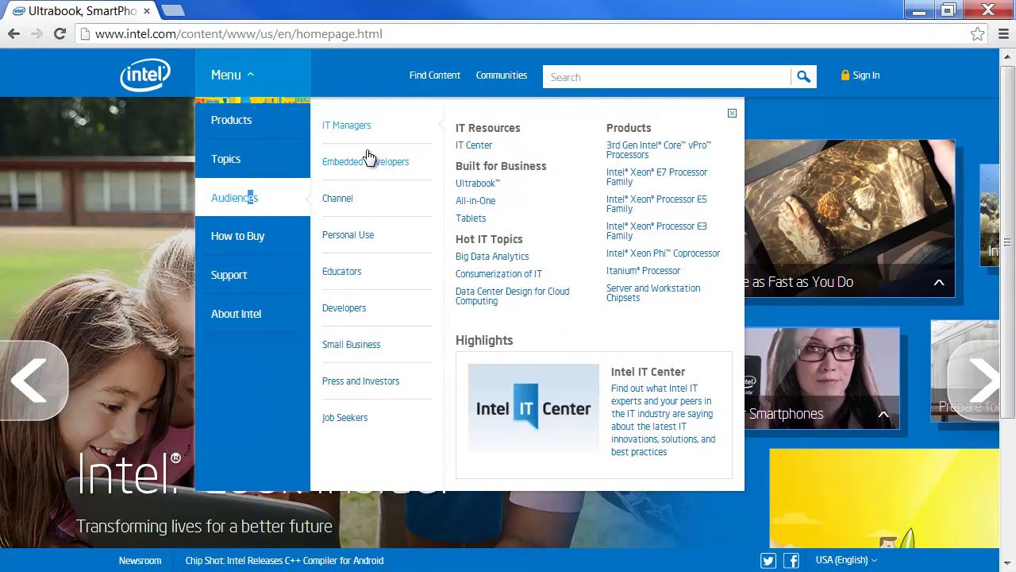
pyautogui.click(369, 159)
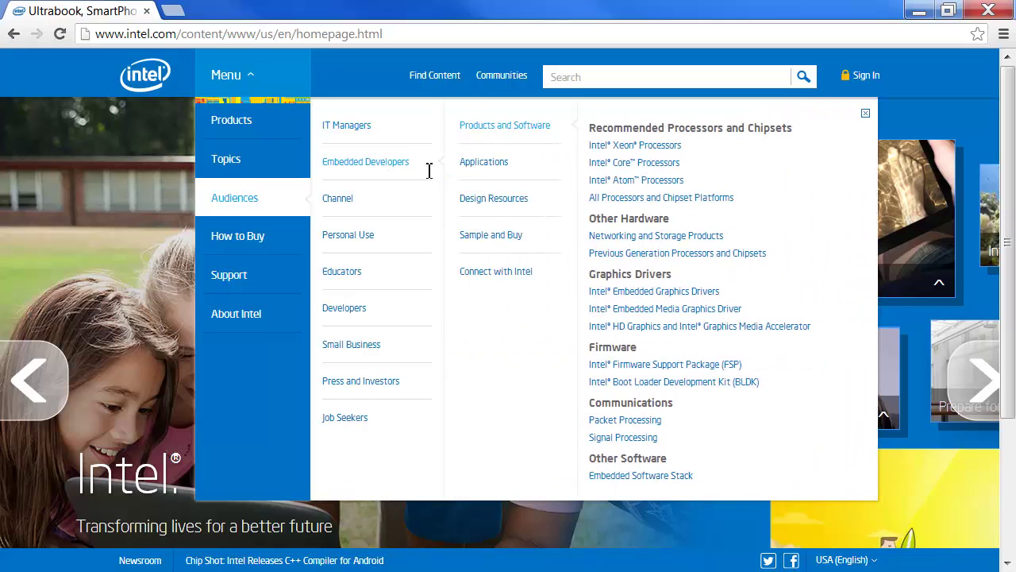
pyautogui.click(502, 198)
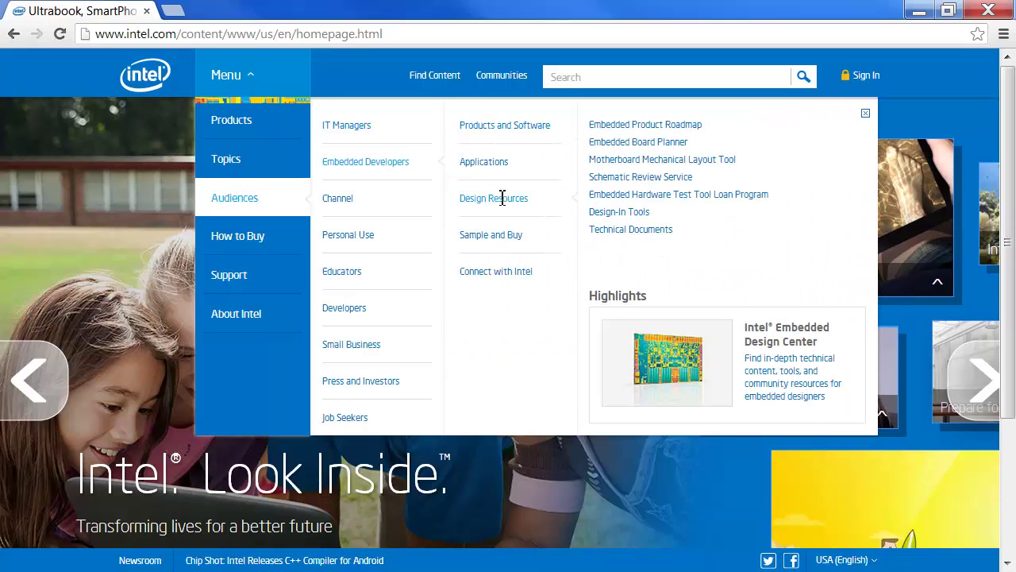
pyautogui.click(620, 145)
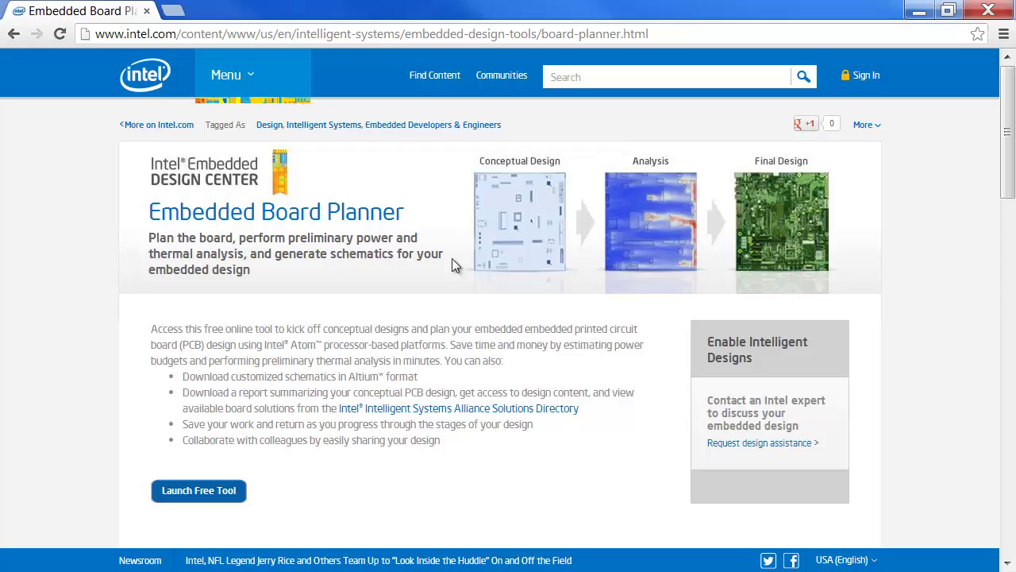
# - Launch the planner and pick the N2000/D2000 Series platform with Atom D2550 and NM10 Express Chipset
pyautogui.click(205, 491)
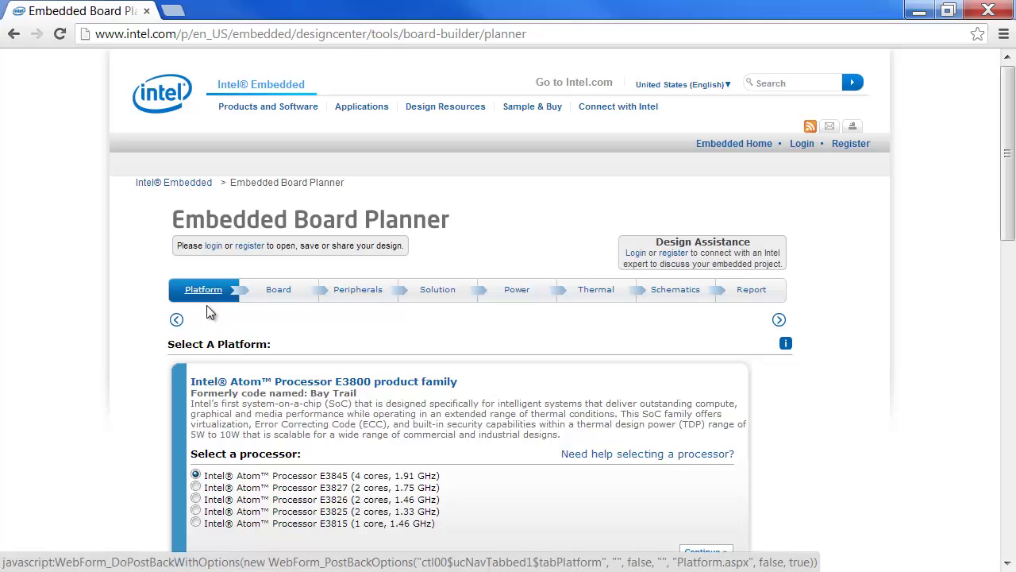
pyautogui.scroll(-2, 158, 405)
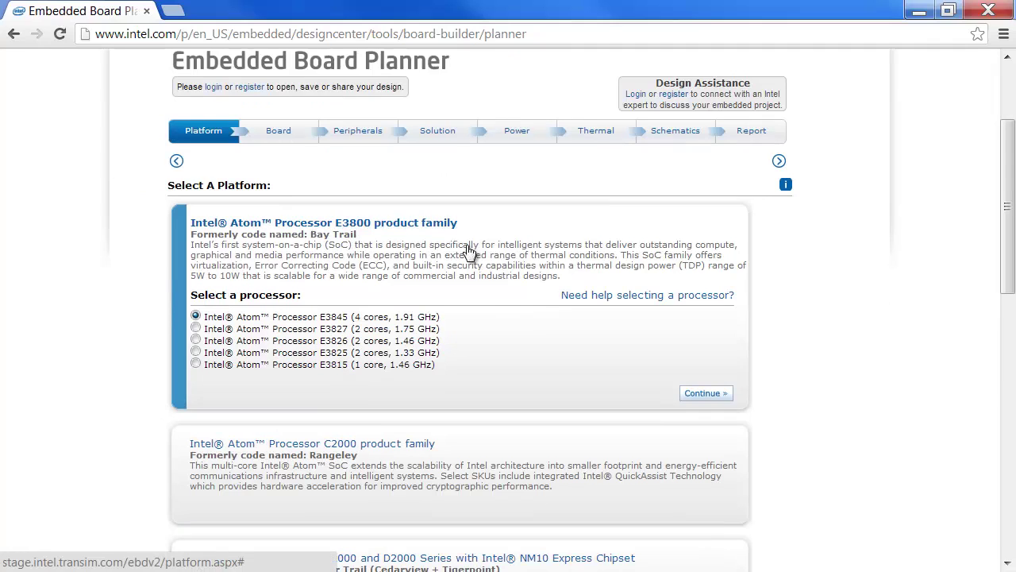
pyautogui.scroll(-2, 521, 320)
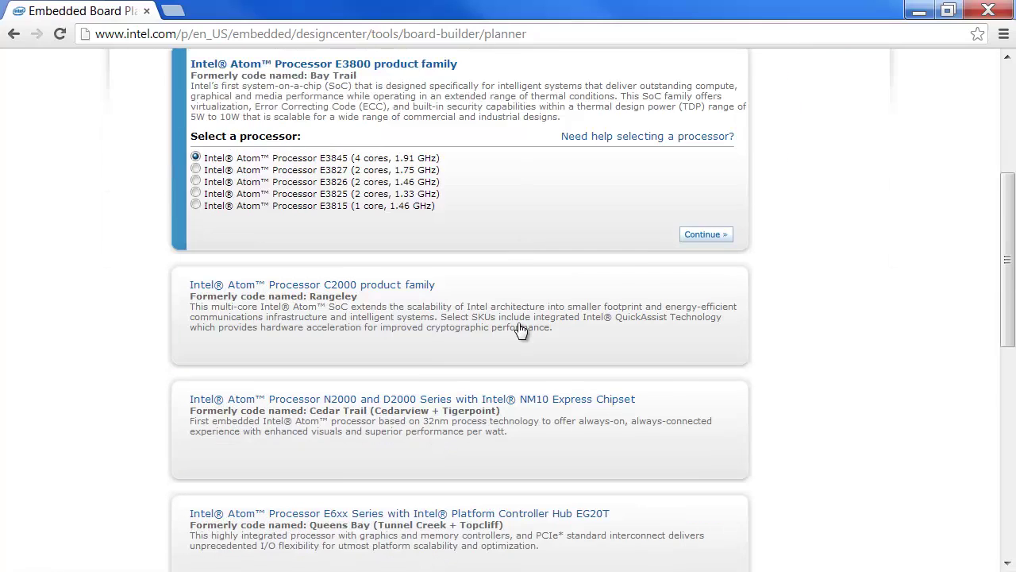
pyautogui.click(312, 286)
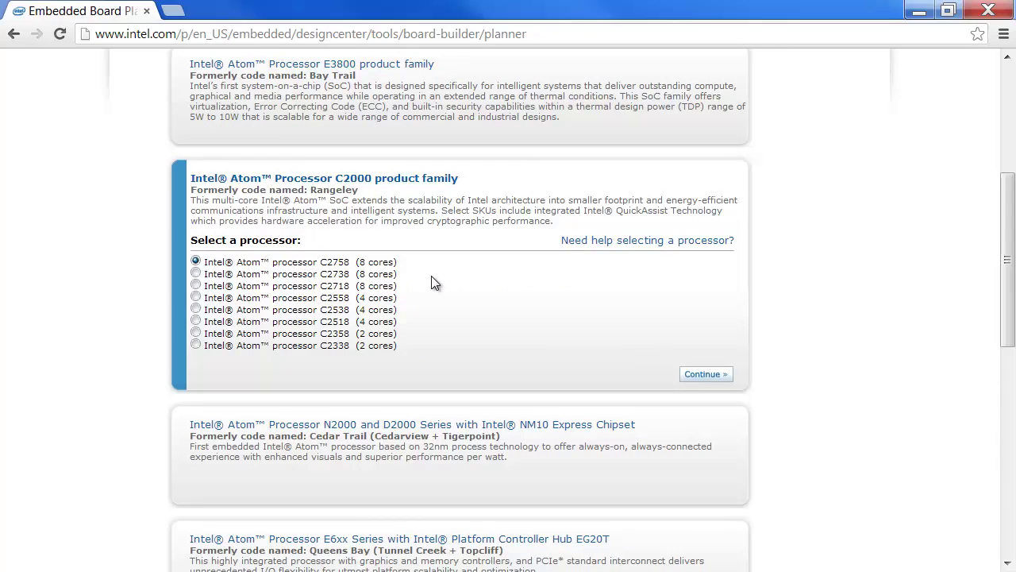
pyautogui.scroll(-2, 436, 283)
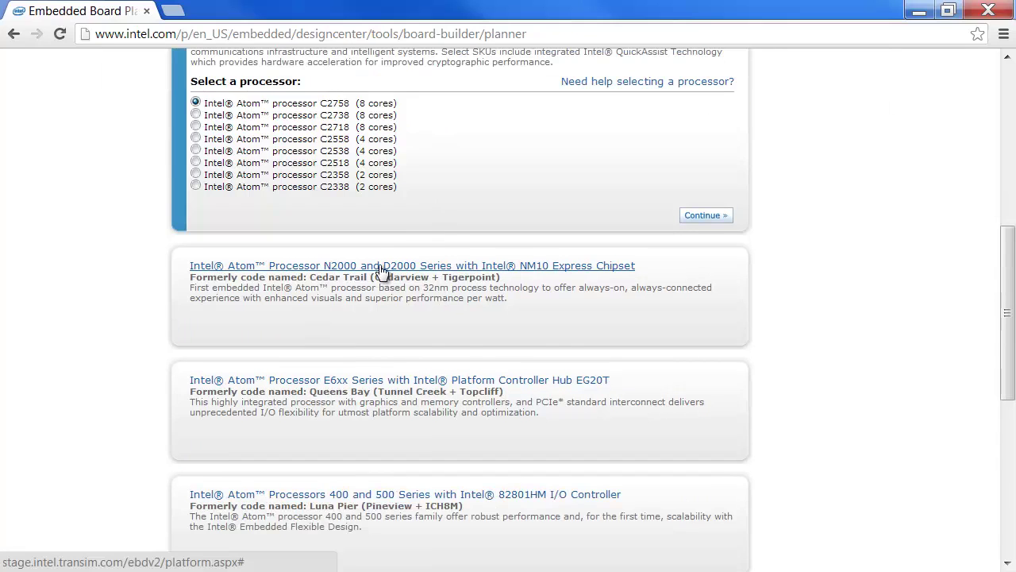
pyautogui.click(382, 267)
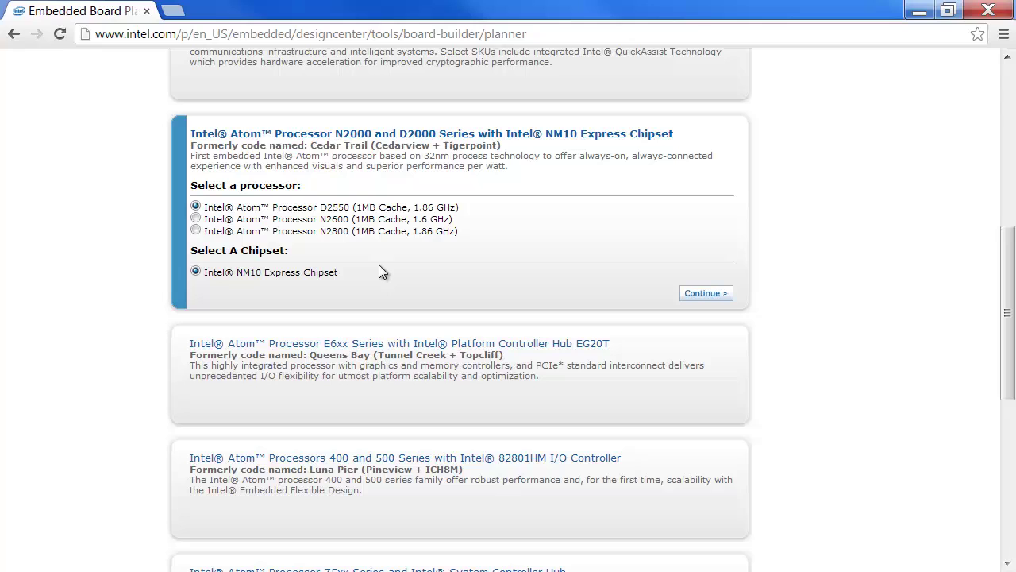
pyautogui.scroll(-2, 469, 324)
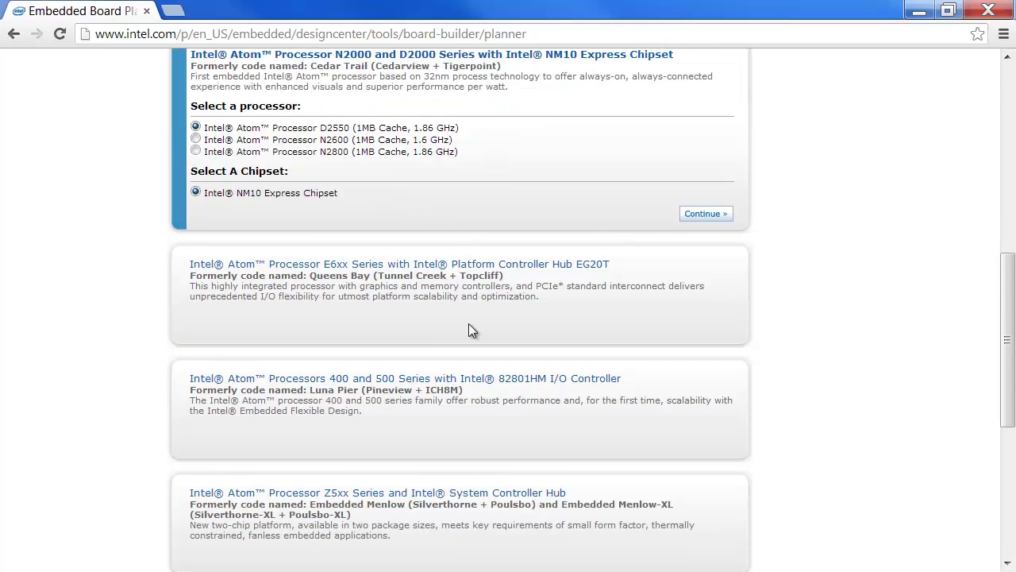
pyautogui.scroll(2, 470, 329)
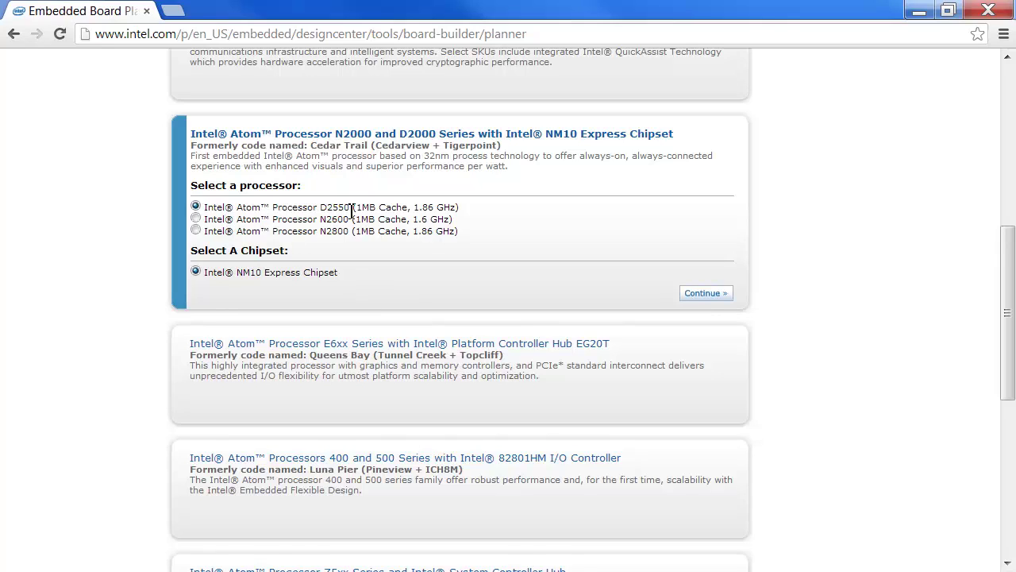
pyautogui.click(704, 297)
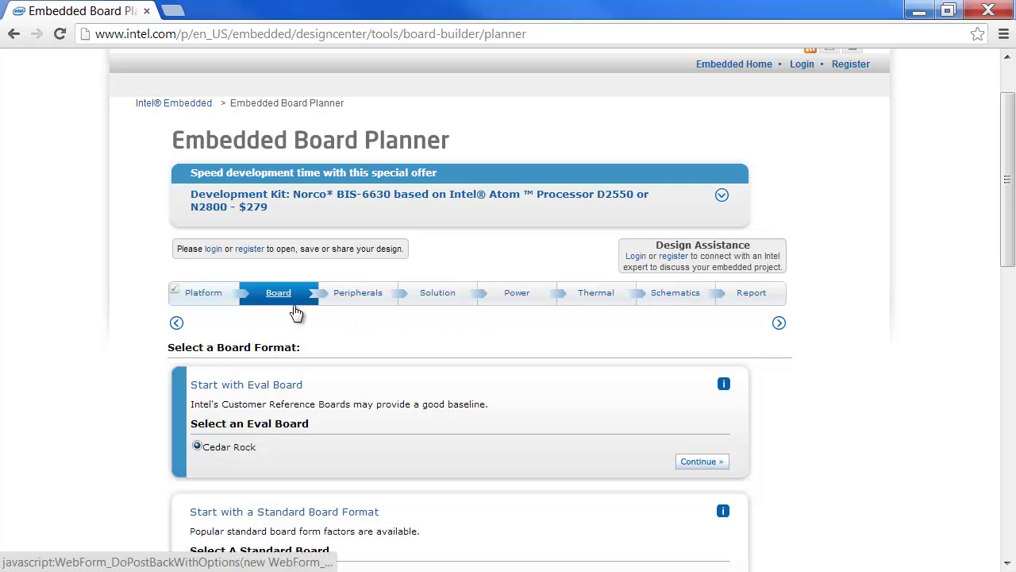
# - Scroll through the Cedar Rock eval, standard (e.g. microATX) and custom board format options
pyautogui.scroll(-1, 295, 312)
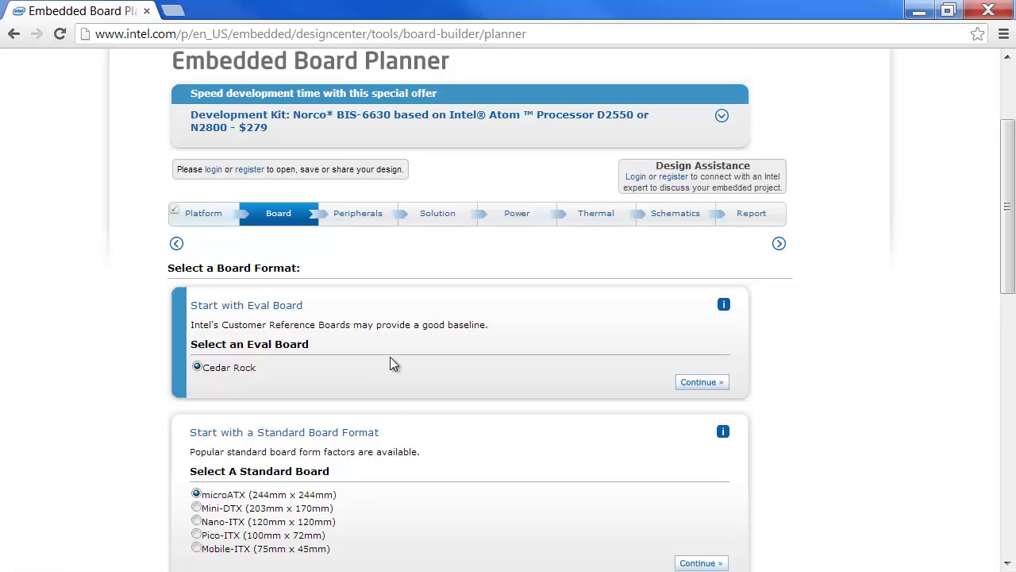
pyautogui.scroll(-2, 393, 362)
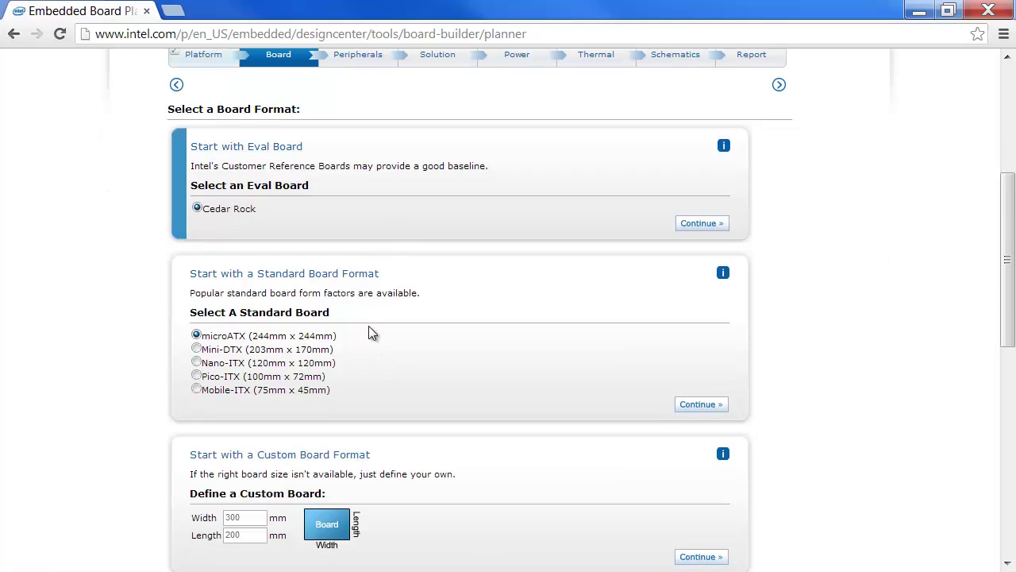
pyautogui.scroll(-1, 396, 365)
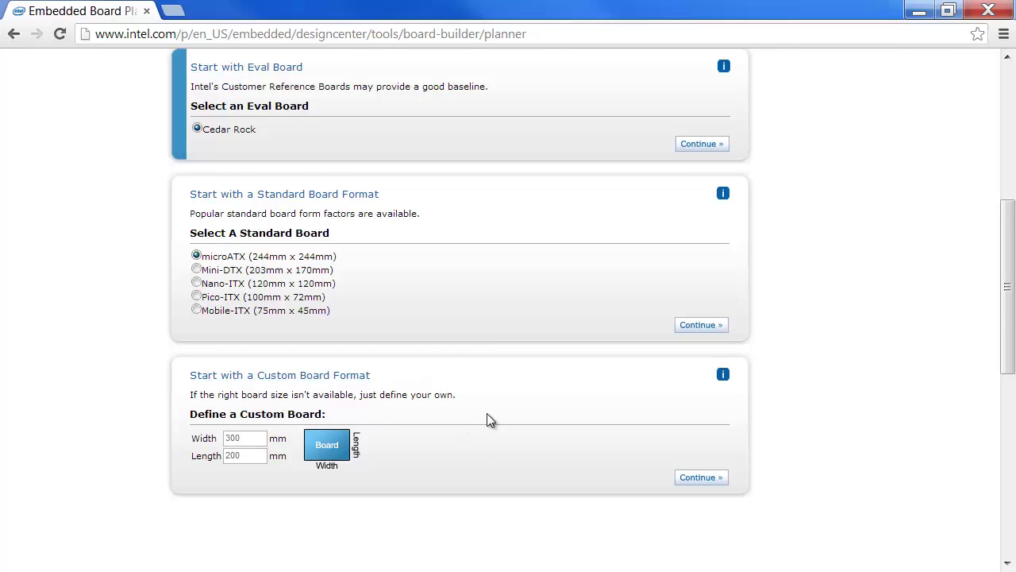
pyautogui.scroll(2, 487, 420)
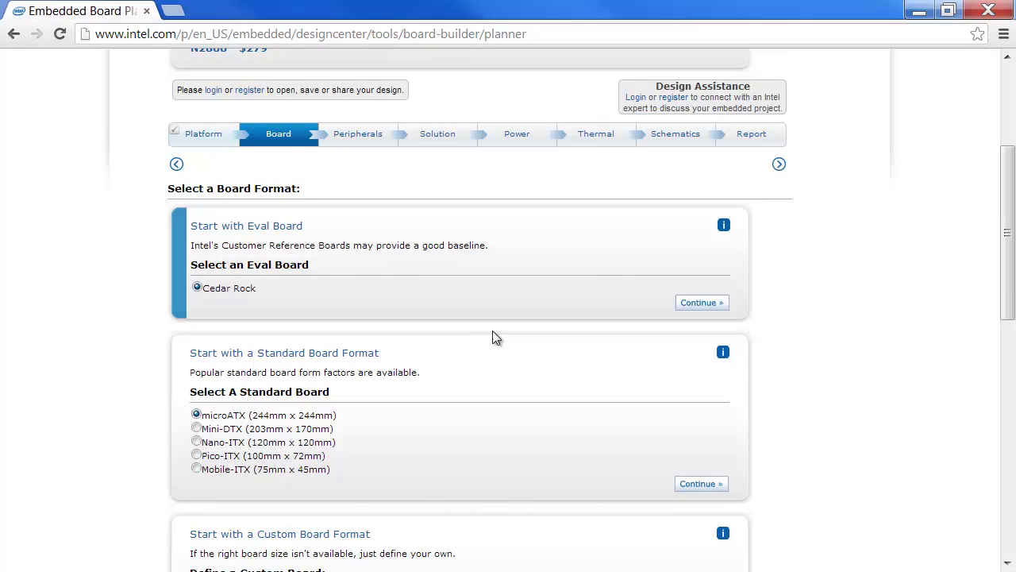
# - Choose the Cedar Rock eval board to reach the Peripherals step
pyautogui.click(698, 303)
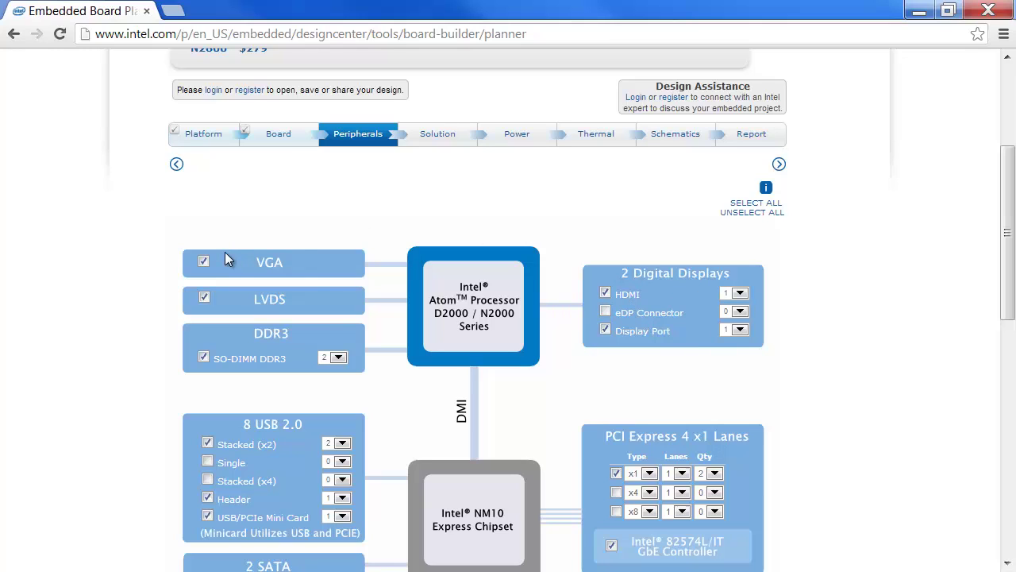
pyautogui.scroll(-1, 320, 304)
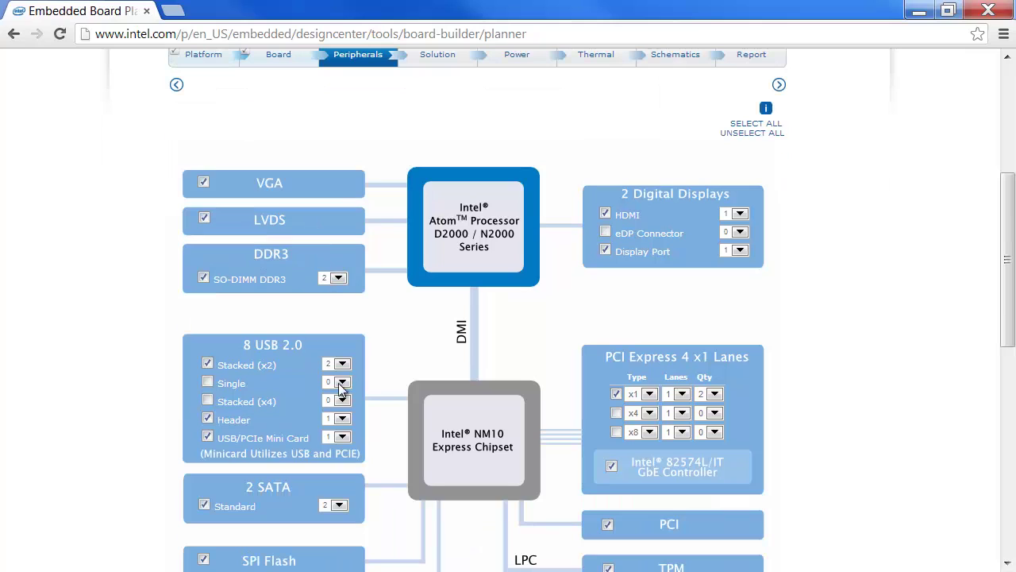
pyautogui.scroll(-1, 316, 414)
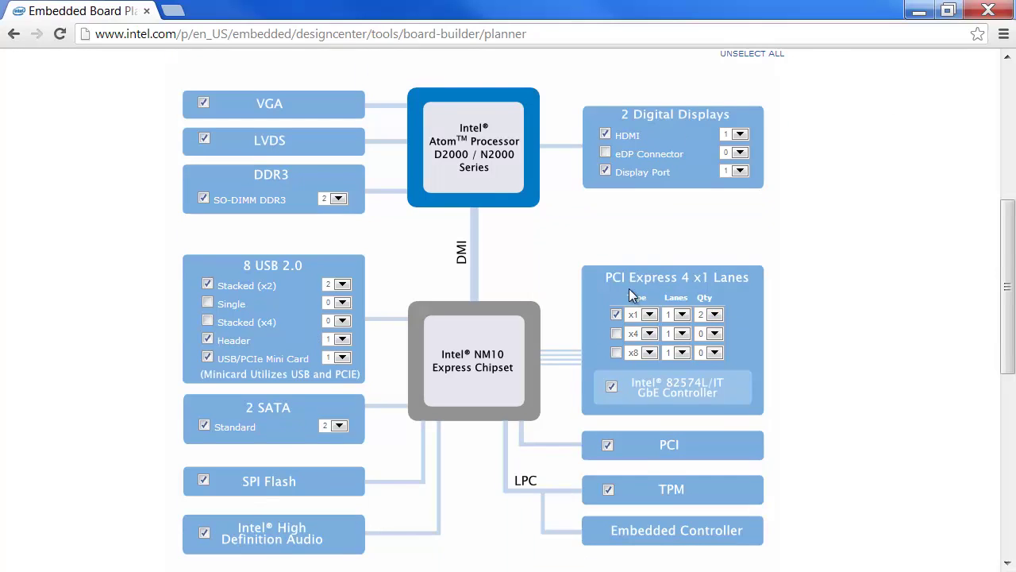
# - Set the Stacked (x2) USB quantity to 4 and review the peripheral list
pyautogui.click(342, 286)
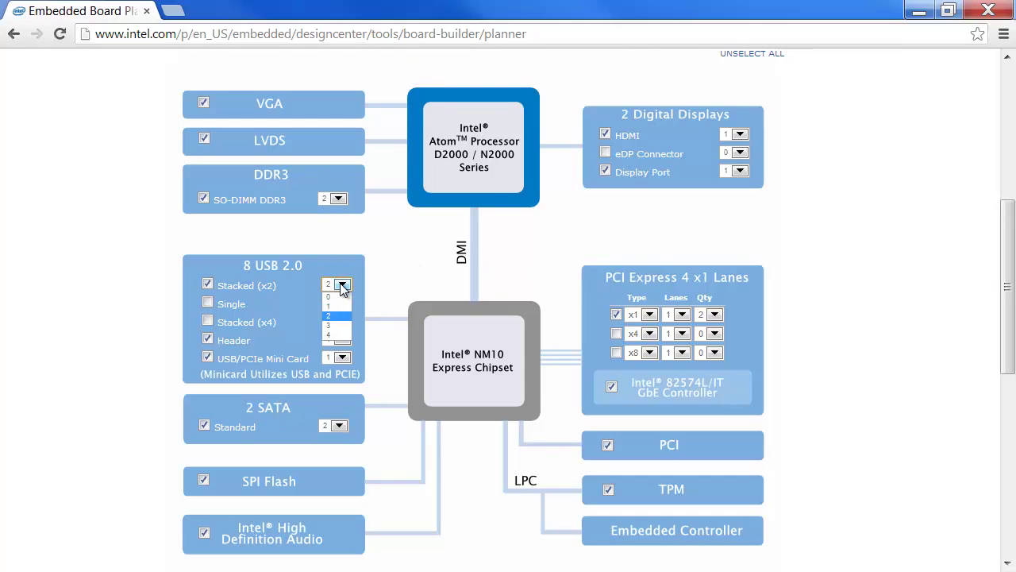
pyautogui.click(335, 335)
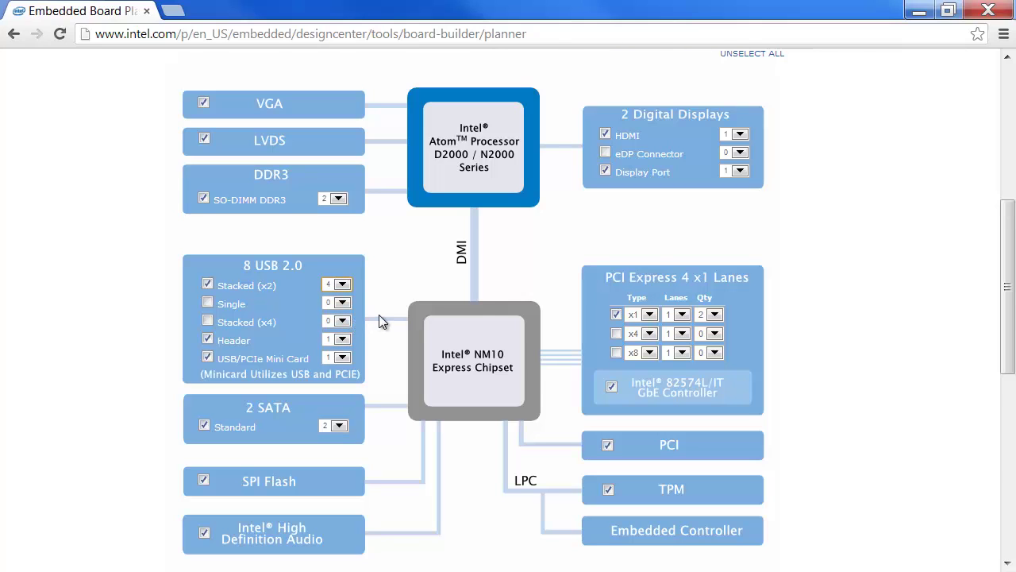
pyautogui.scroll(-4, 379, 316)
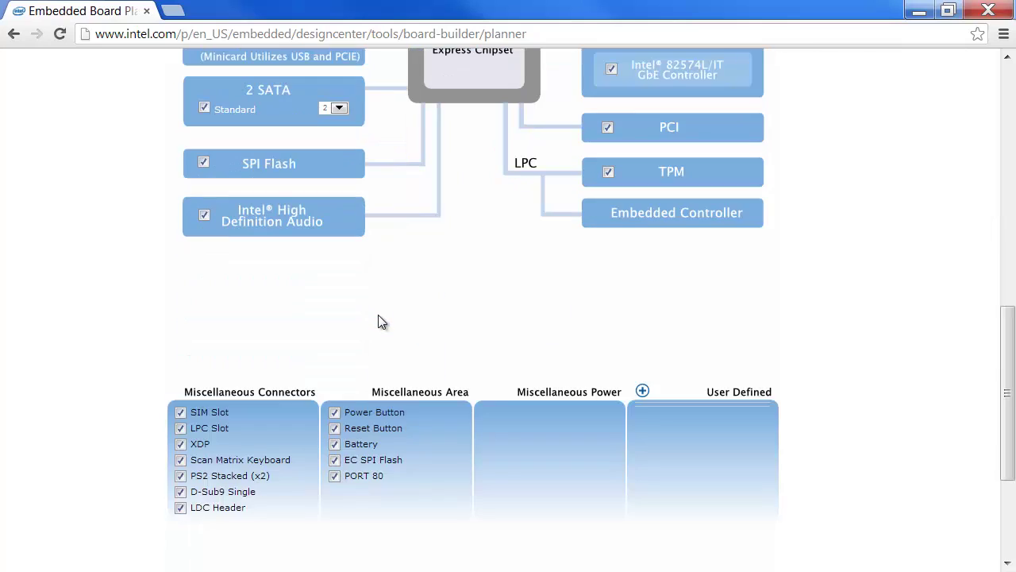
pyautogui.scroll(-1, 379, 321)
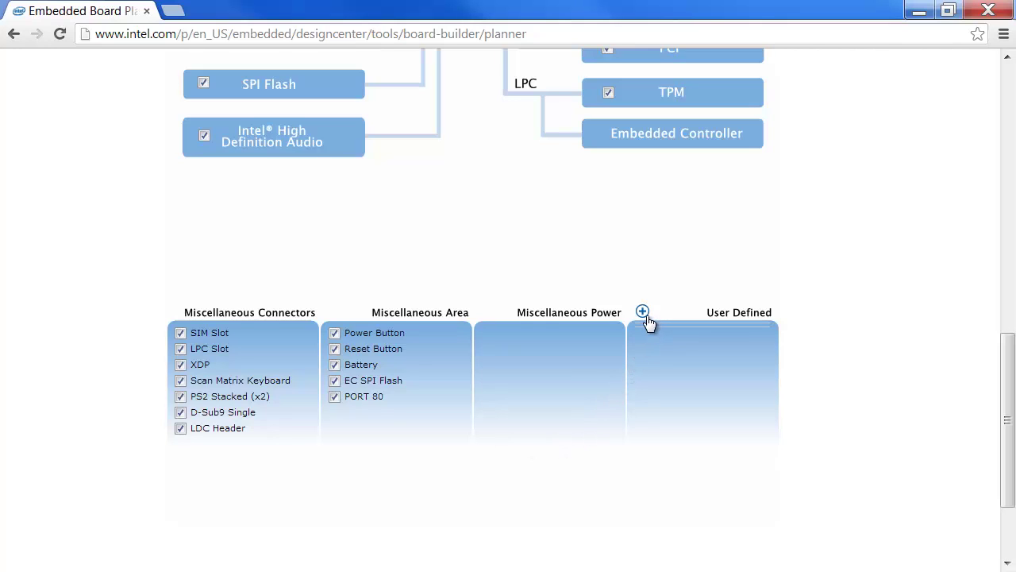
pyautogui.scroll(6, 647, 317)
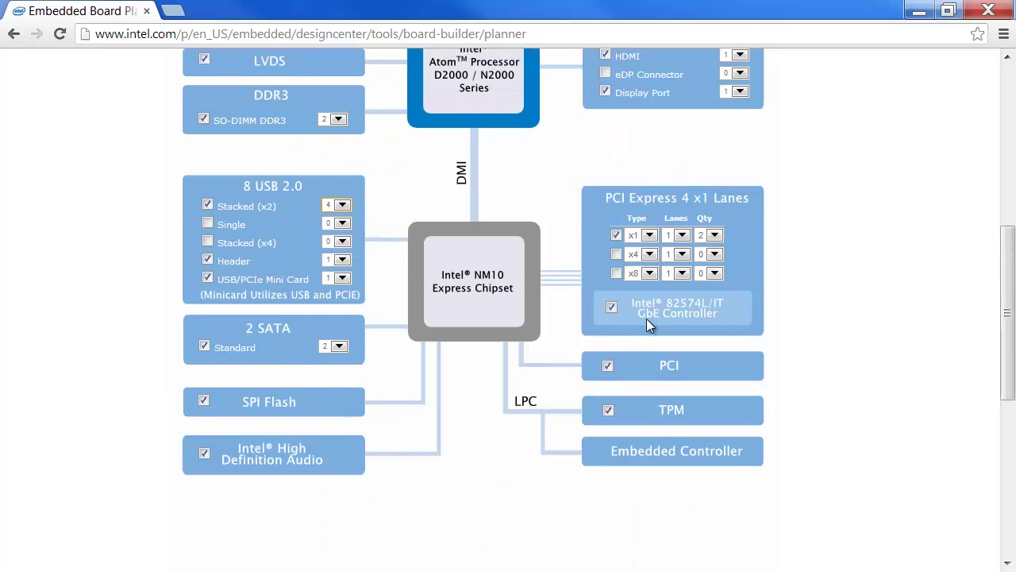
pyautogui.scroll(2, 647, 319)
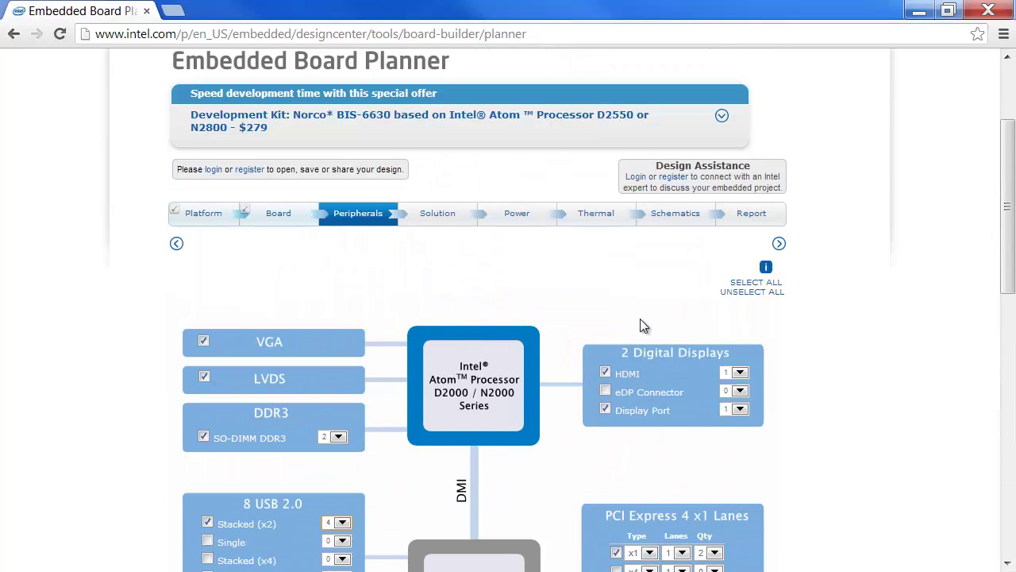
# - Advance to the Solution step to view the board layout
pyautogui.click(780, 245)
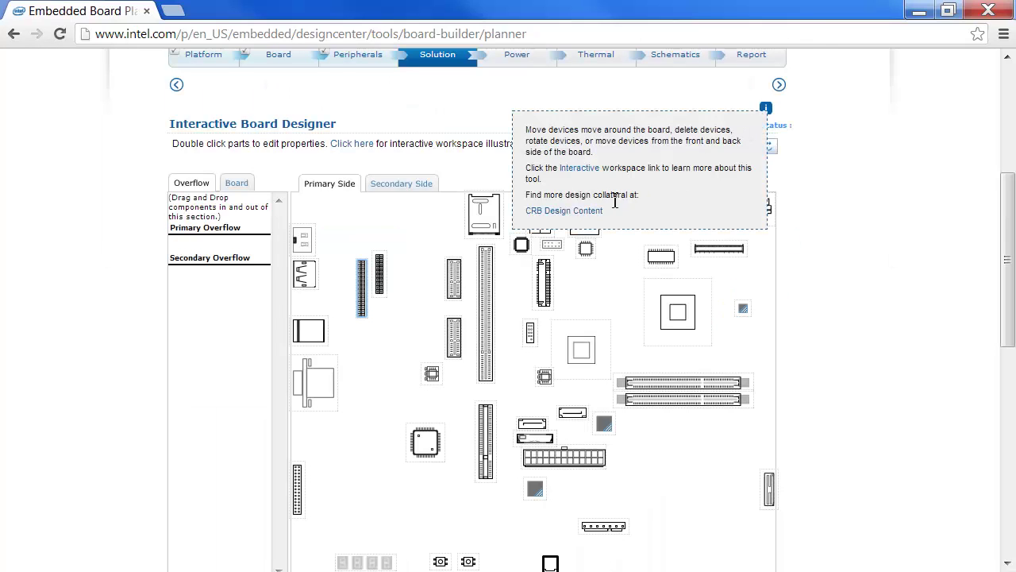
pyautogui.scroll(1, 601, 215)
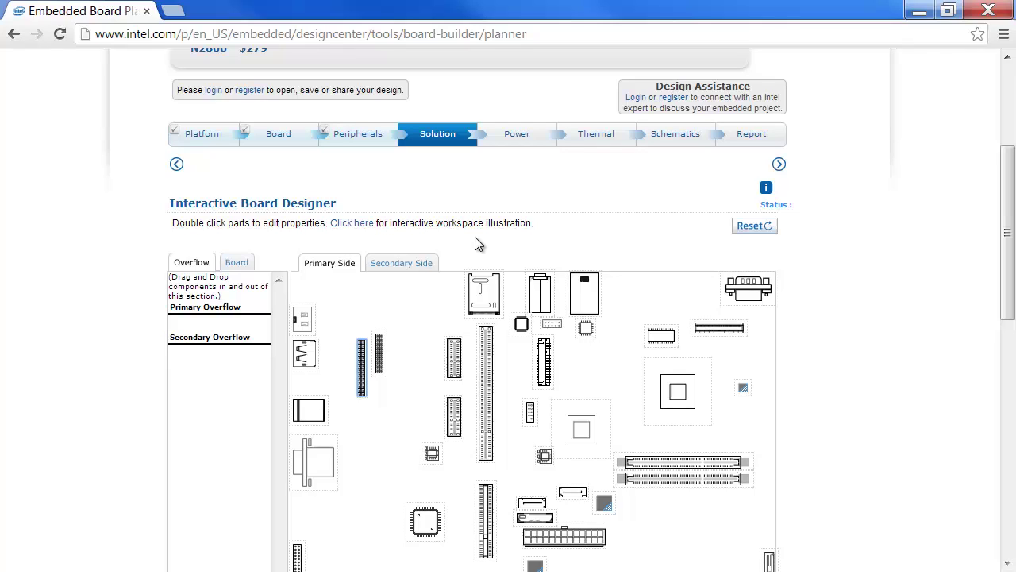
pyautogui.scroll(-1, 524, 290)
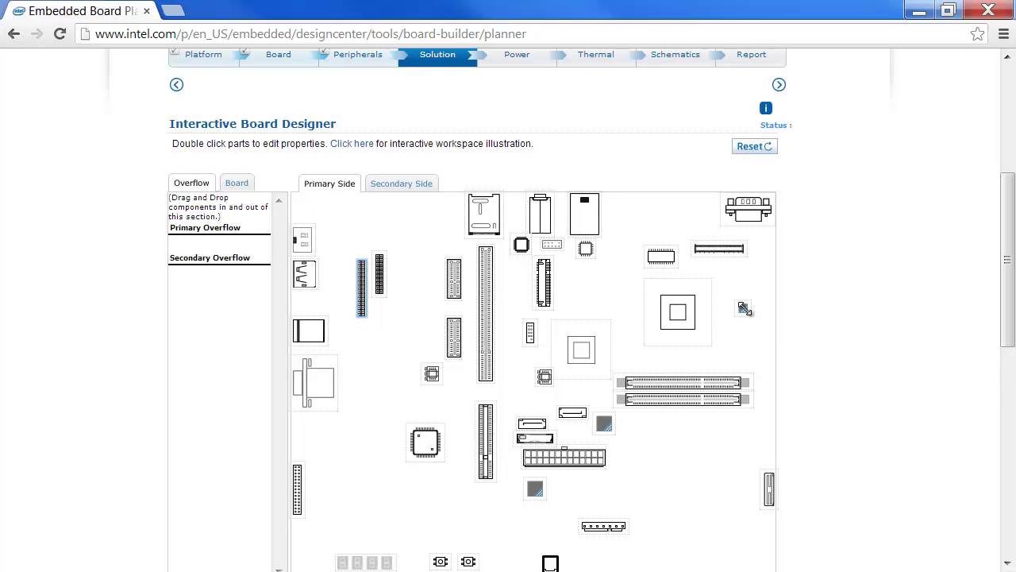
# - Enlarge CPU_VRM 0 to 21.5 × 31.5 mm and place it at 271.5, 52 mm
pyautogui.moveTo(744, 308); pyautogui.dragTo(768, 352)
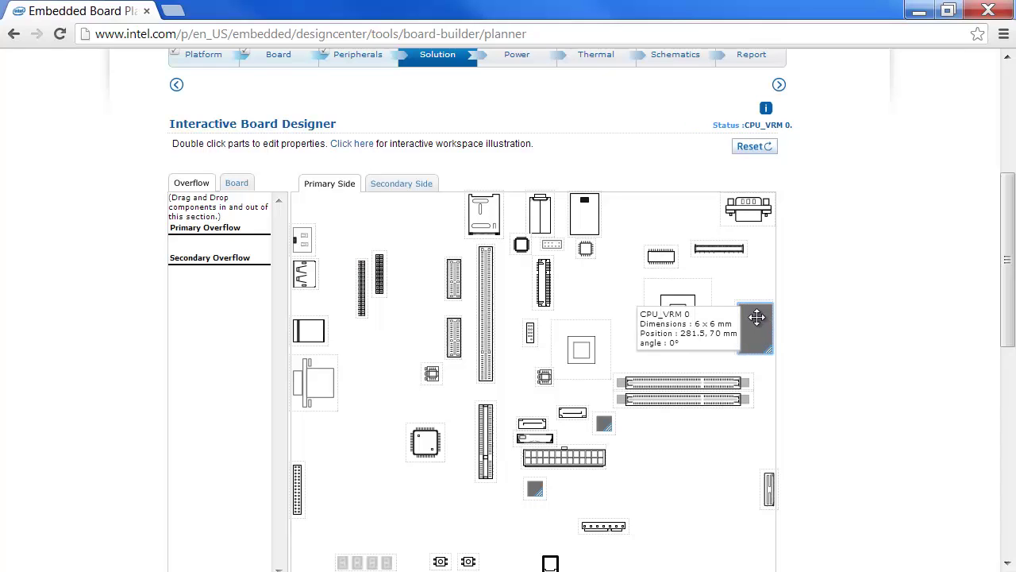
pyautogui.moveTo(756, 317); pyautogui.dragTo(739, 300)
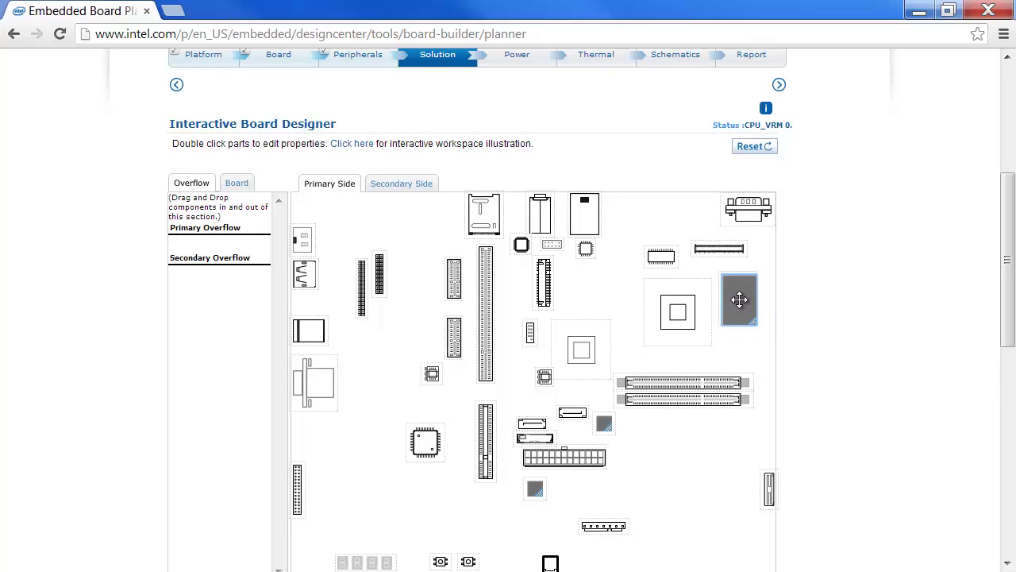
pyautogui.doubleClick(739, 300)
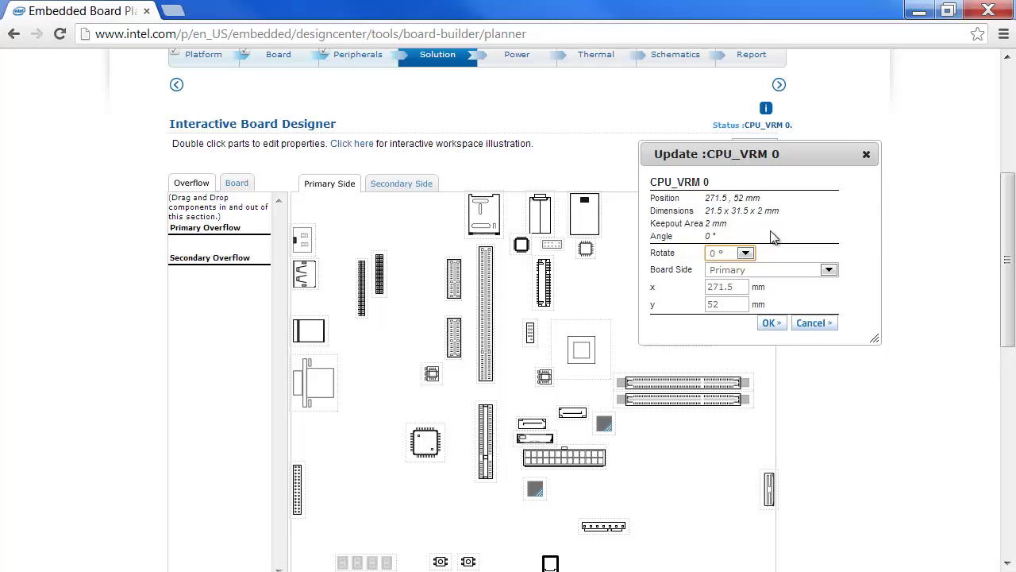
pyautogui.click(768, 324)
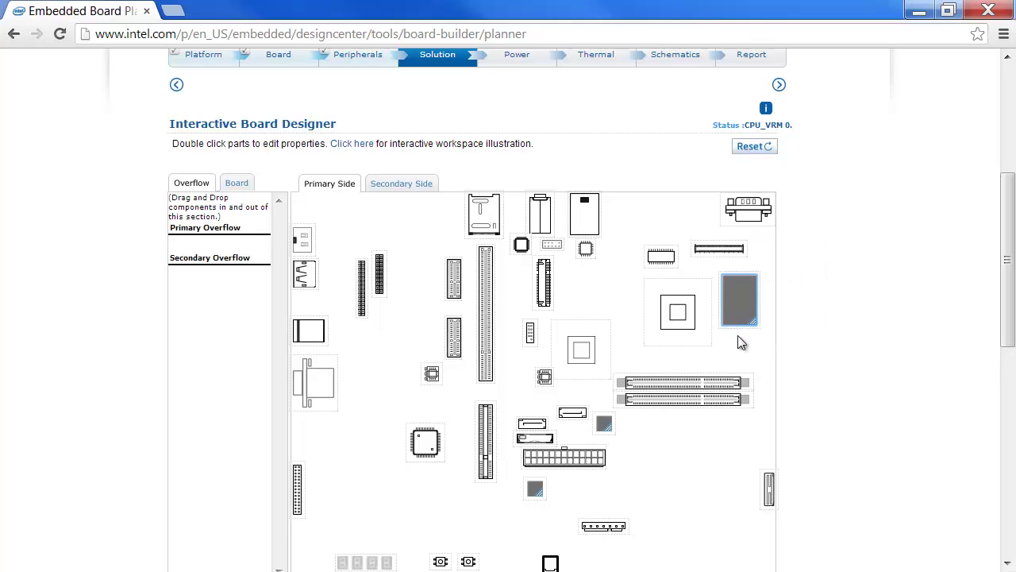
# - Move DDR3_SODIMM 1 to 194, 96.5 mm above the other memory slot
pyautogui.scroll(-1, 733, 352)
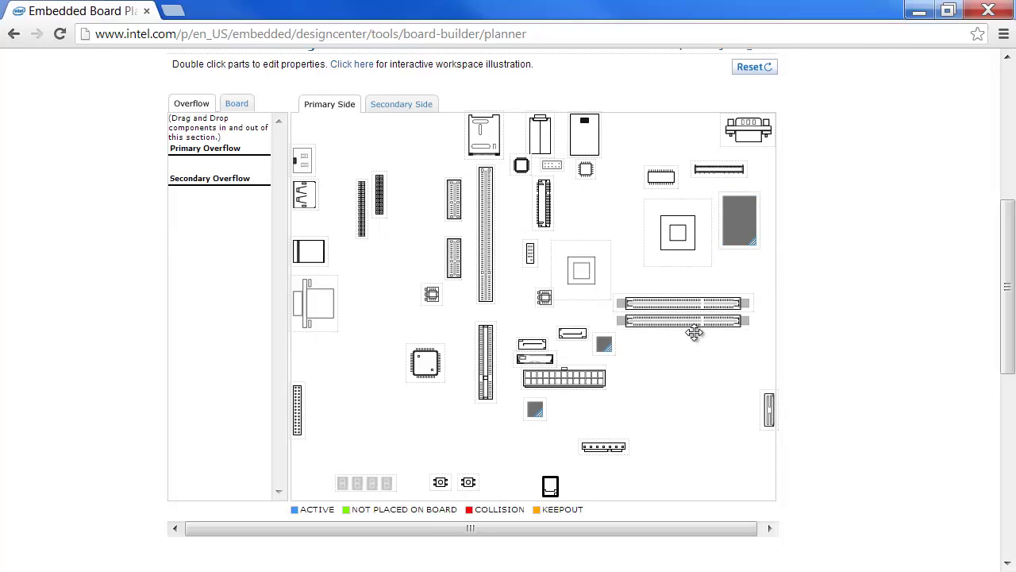
pyautogui.moveTo(695, 332); pyautogui.dragTo(692, 310)
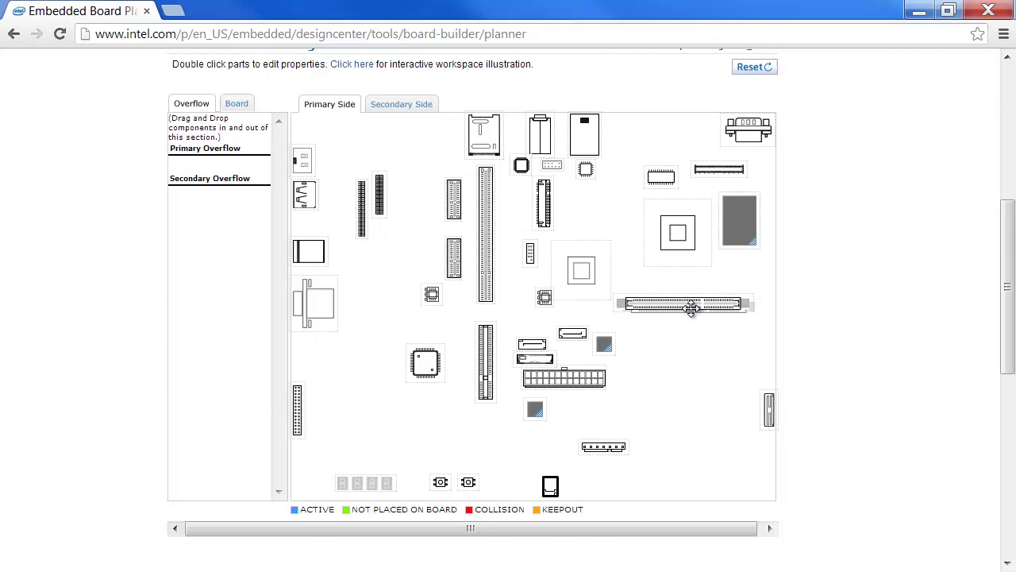
pyautogui.scroll(-3, 700, 338)
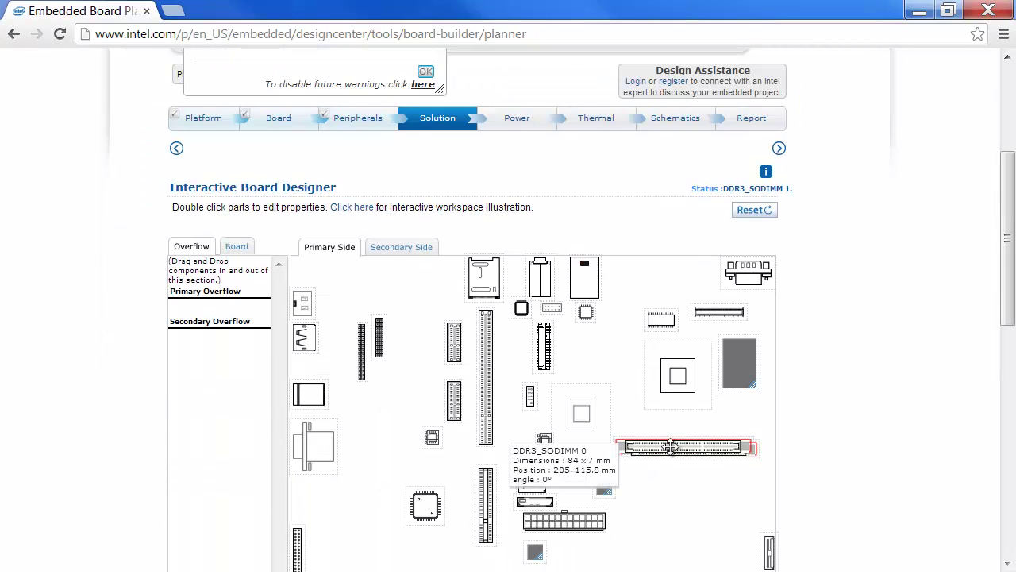
pyautogui.scroll(-3, 717, 451)
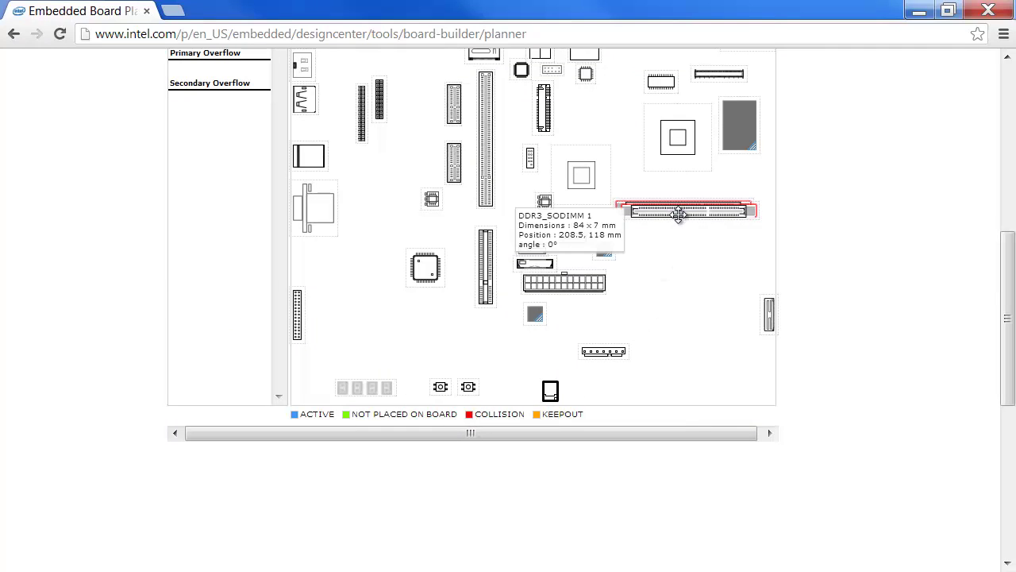
pyautogui.moveTo(679, 213); pyautogui.dragTo(656, 176)
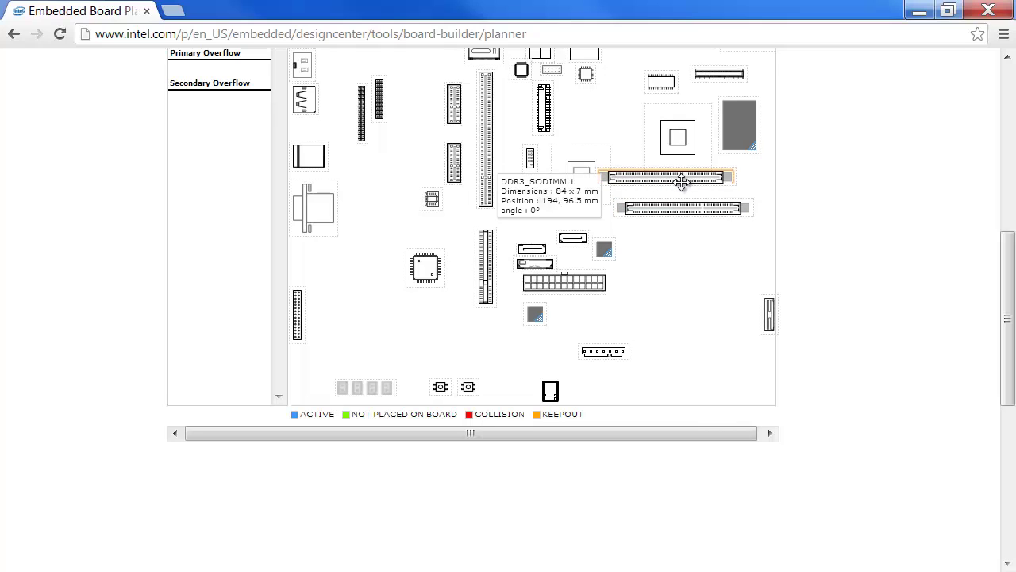
pyautogui.scroll(1, 689, 276)
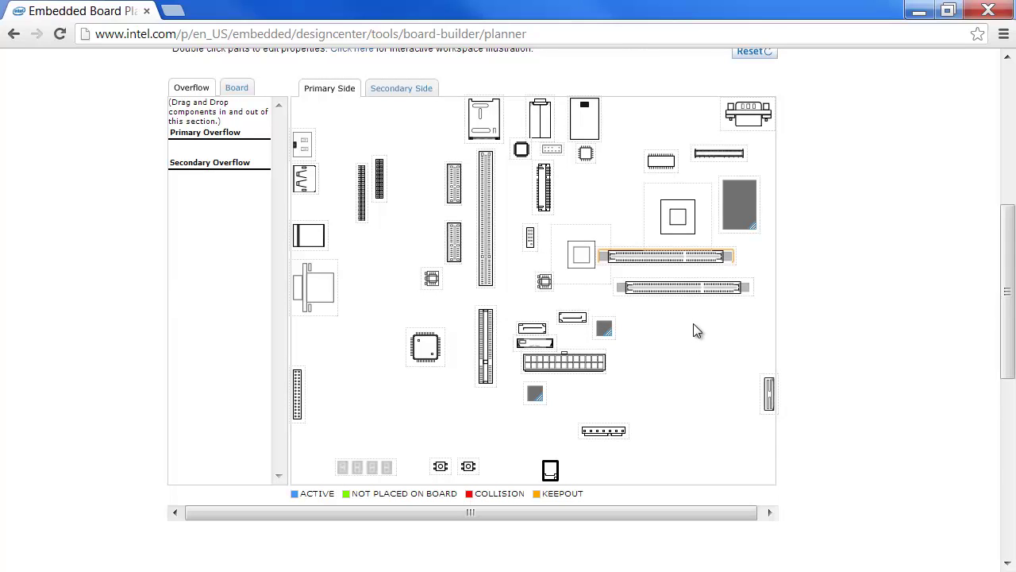
pyautogui.scroll(1, 695, 330)
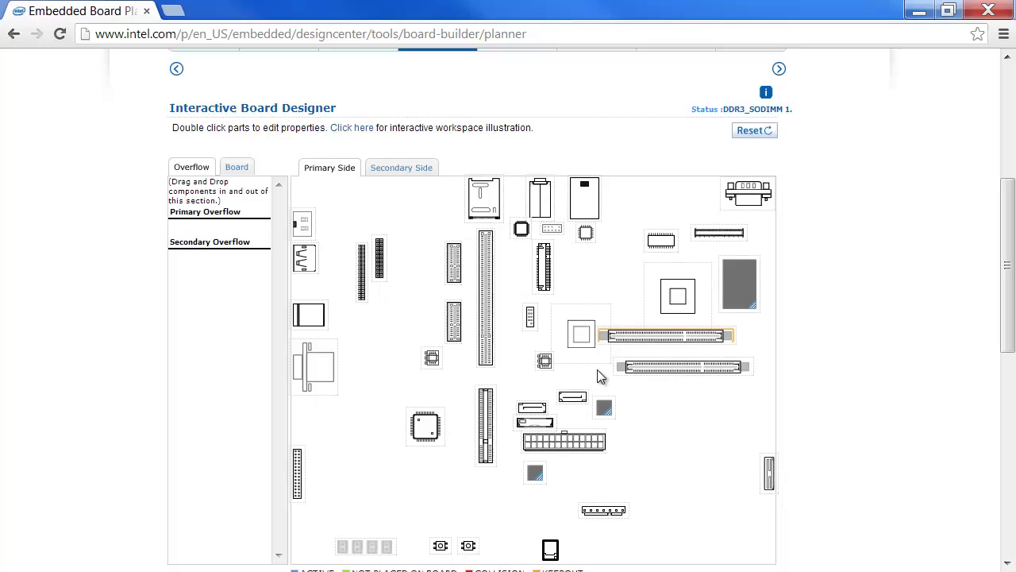
pyautogui.scroll(1, 583, 276)
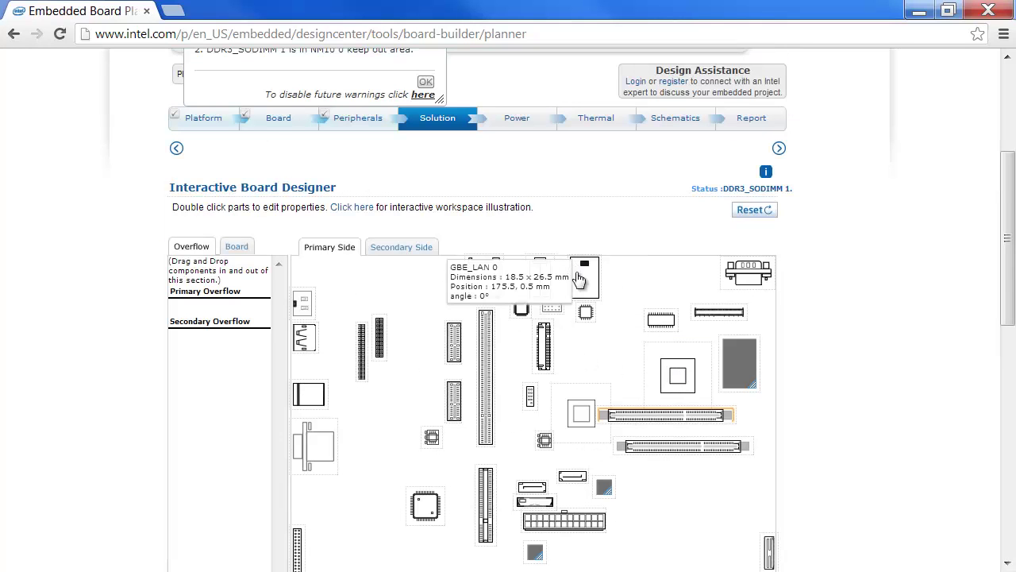
# - Show the Power step's device losses, totalling 15.6 W idle and 22.2 W active
pyautogui.click(515, 119)
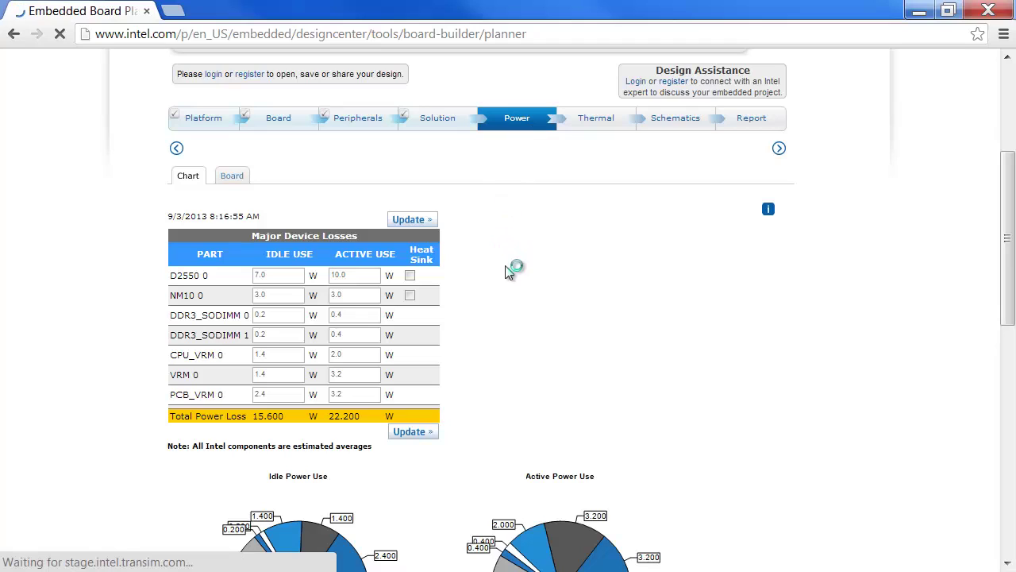
pyautogui.scroll(-1, 500, 274)
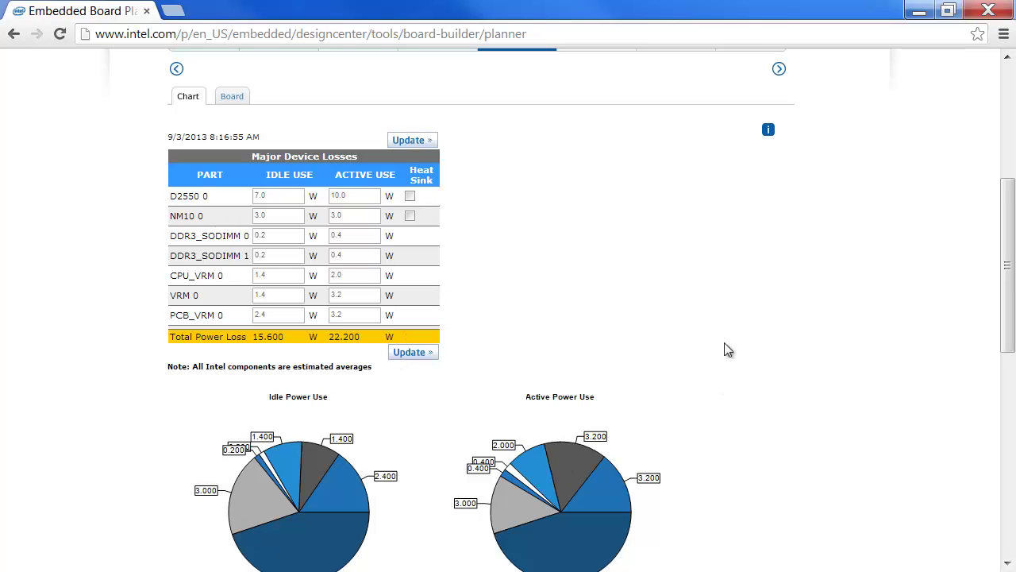
pyautogui.scroll(1, 719, 337)
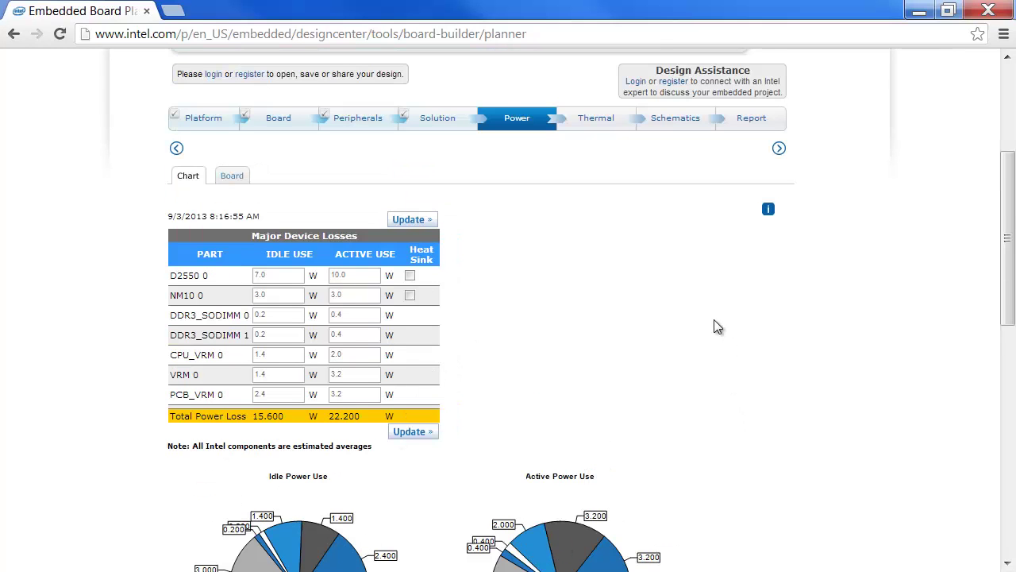
# - Show the Power Editor board layout and check CPU_VRM 0's 1.4 W idle, 2.0 W TDP unchanged
pyautogui.click(235, 179)
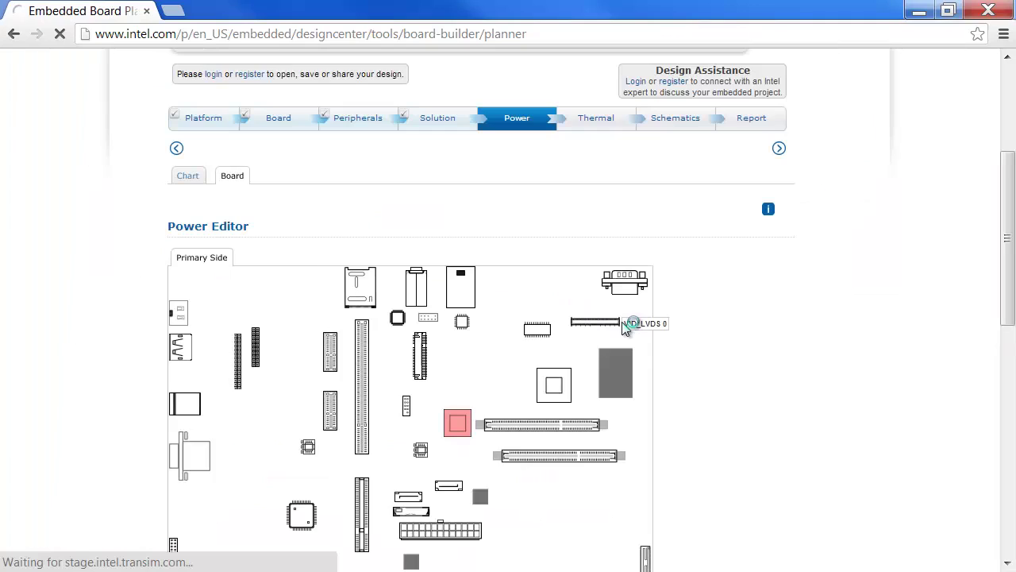
pyautogui.scroll(-2, 715, 354)
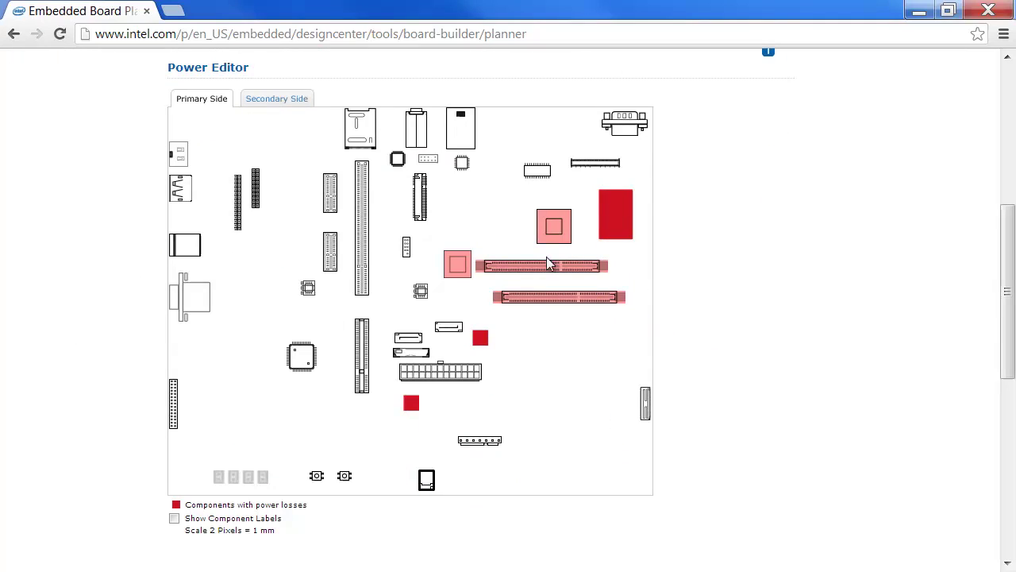
pyautogui.click(618, 215)
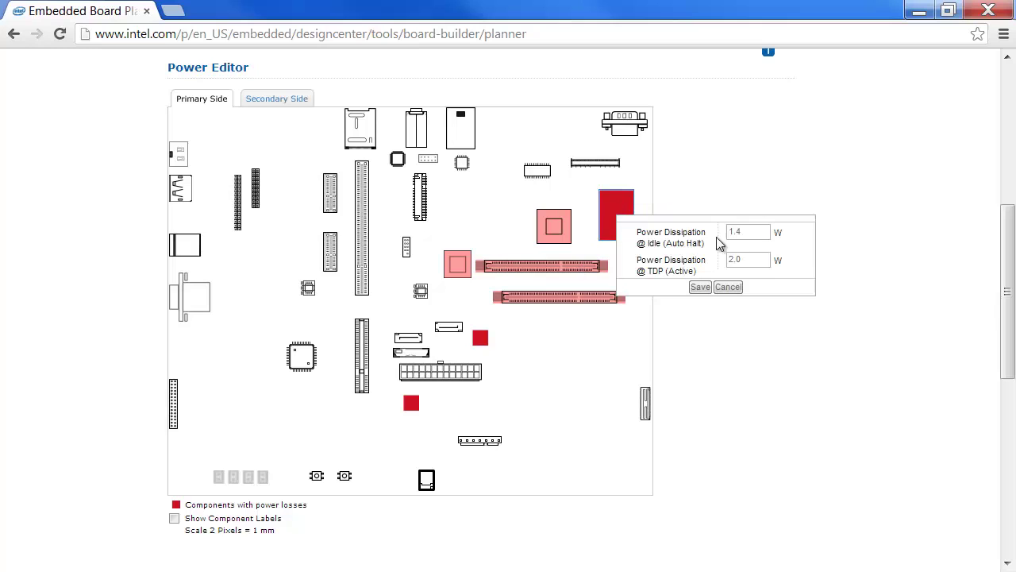
pyautogui.click(726, 287)
pyautogui.scroll(2, 726, 286)
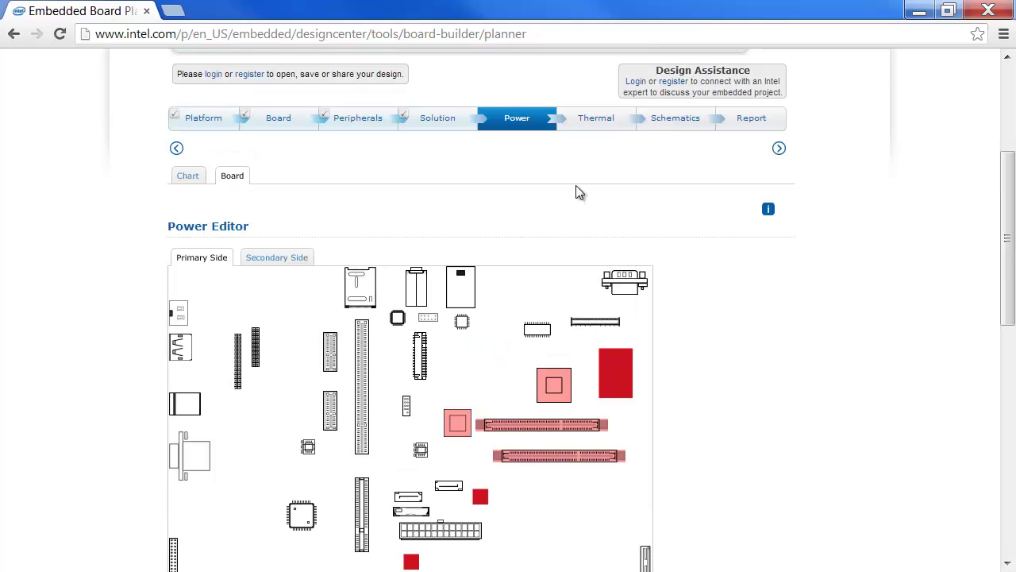
# - Run the Thermal simulation, which reports D2550 0 hottest at 113.32 °C
pyautogui.click(779, 151)
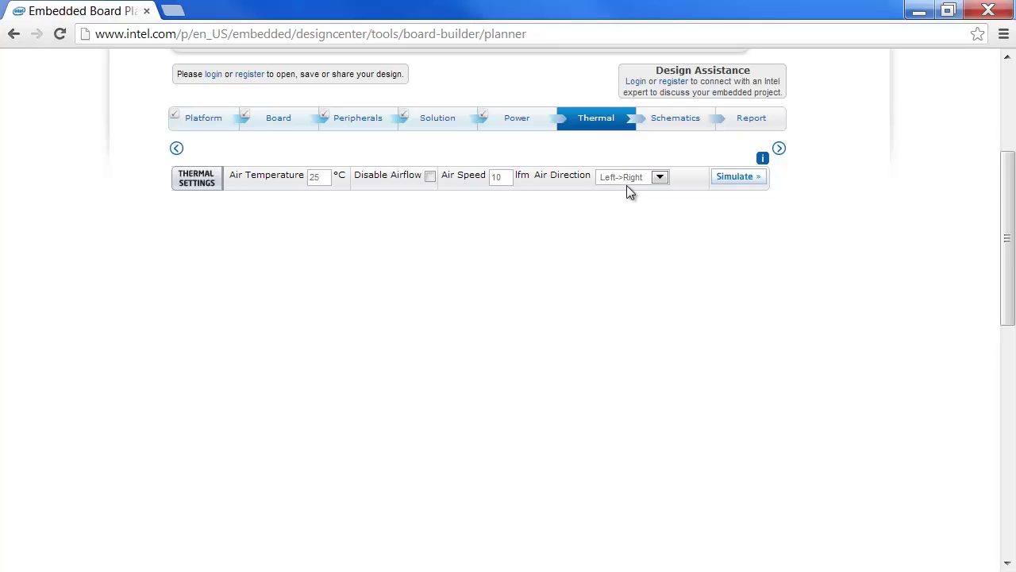
pyautogui.click(732, 177)
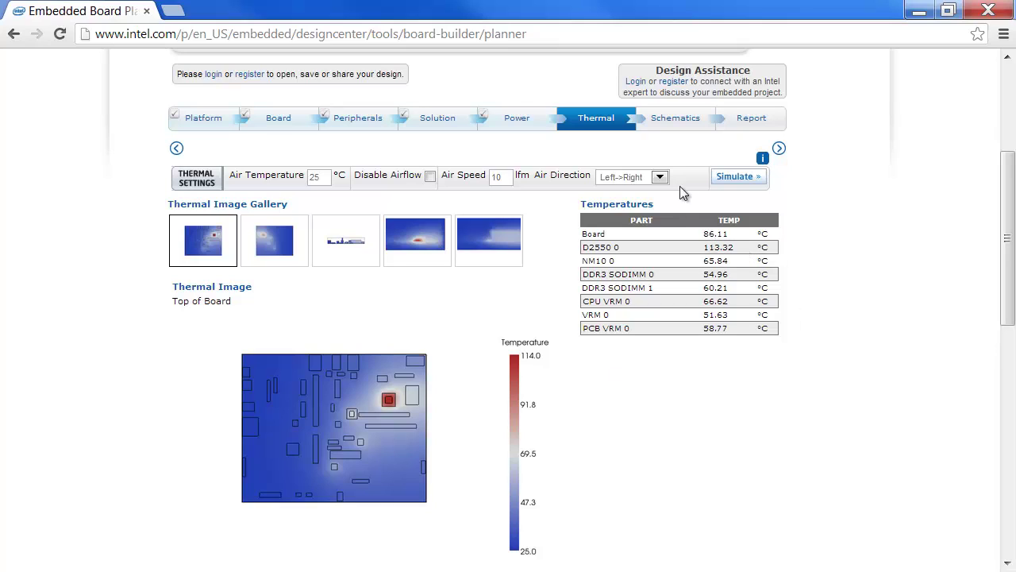
# - Open the Schematics step to show the CedarTrail_TopLevel block diagram and sheet tree
pyautogui.click(675, 119)
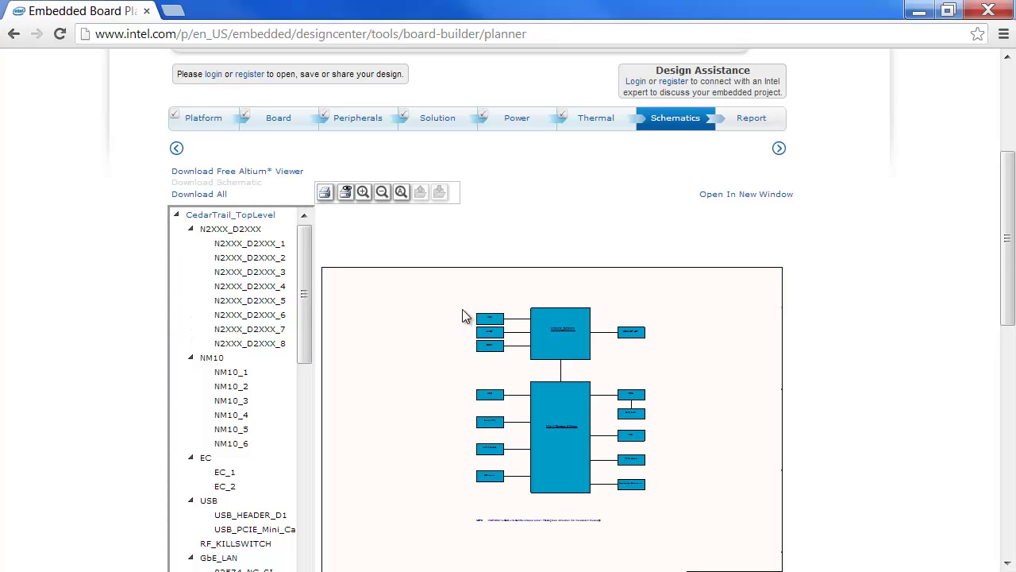
pyautogui.click(758, 196)
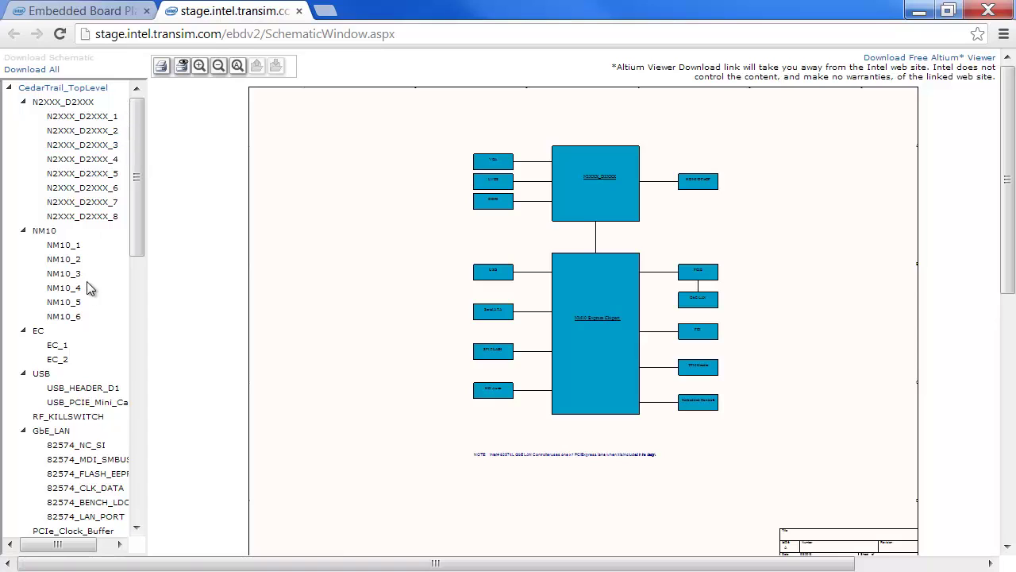
pyautogui.scroll(-1, 99, 328)
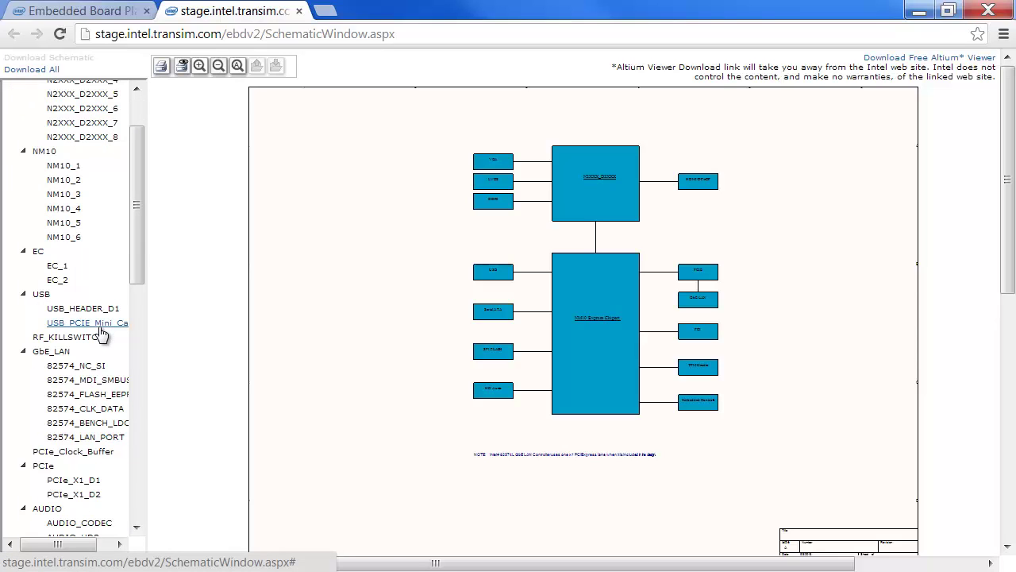
pyautogui.click(77, 309)
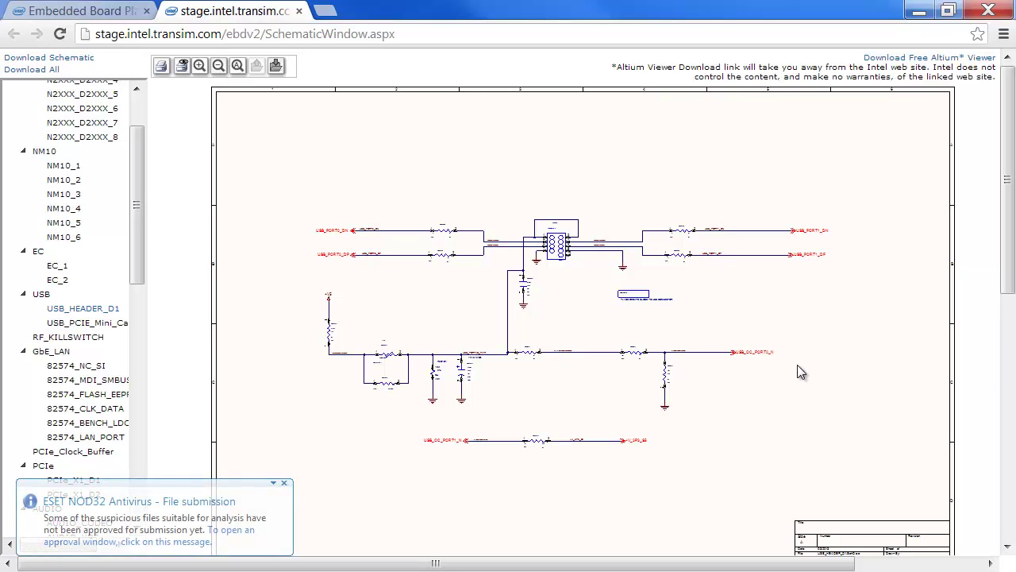
pyautogui.hotkey('ctrl', 'w')
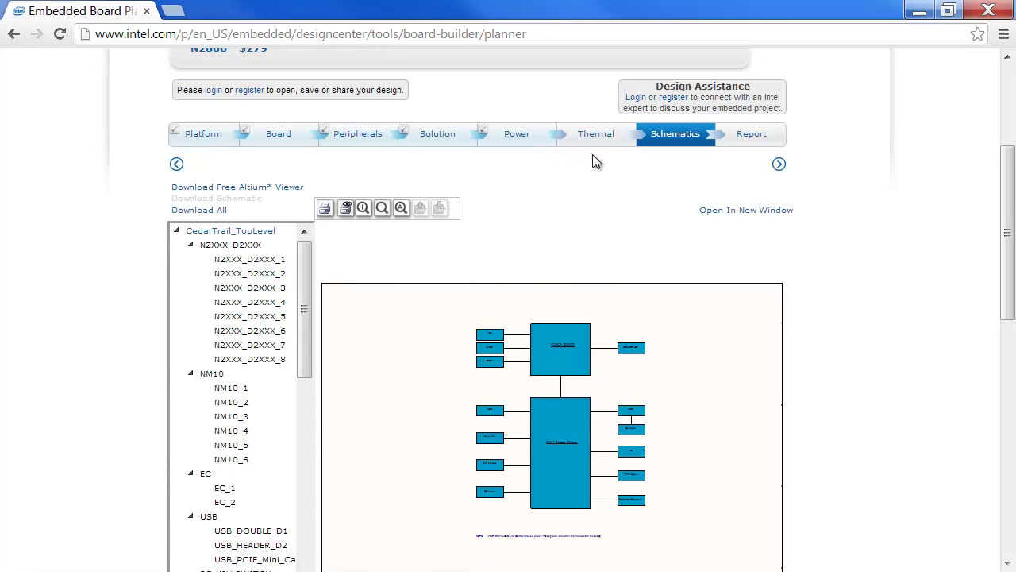
# - Review the Report step's Design Resources listing, then start logging in to save the design
pyautogui.click(752, 136)
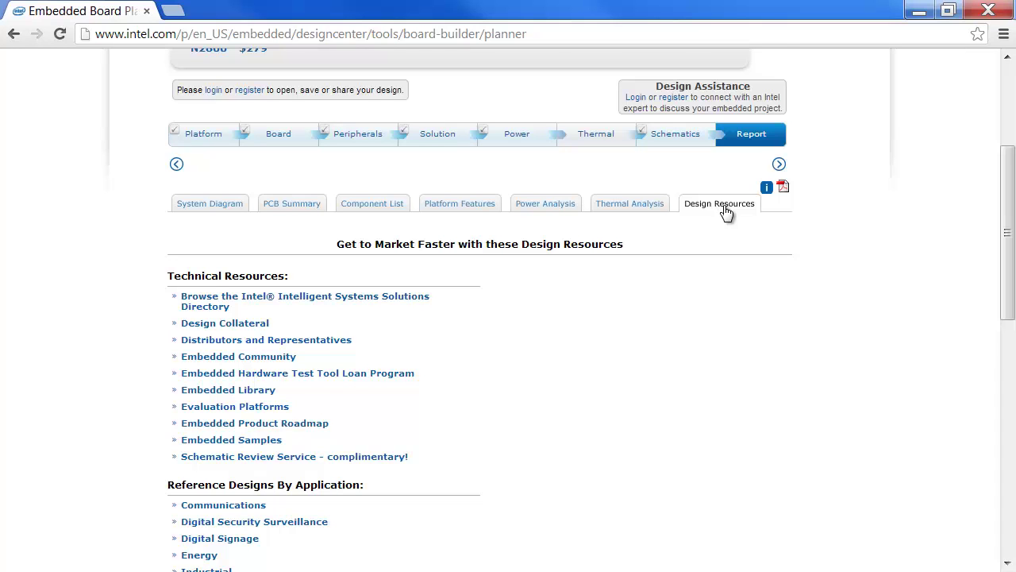
pyautogui.scroll(-2, 723, 207)
pyautogui.scroll(2, 724, 214)
pyautogui.click(223, 90)
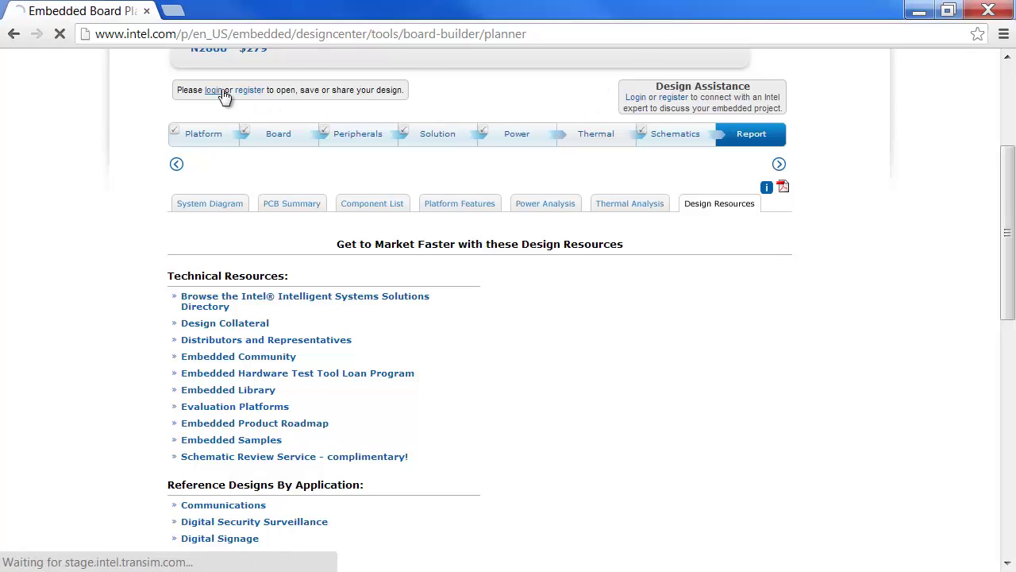